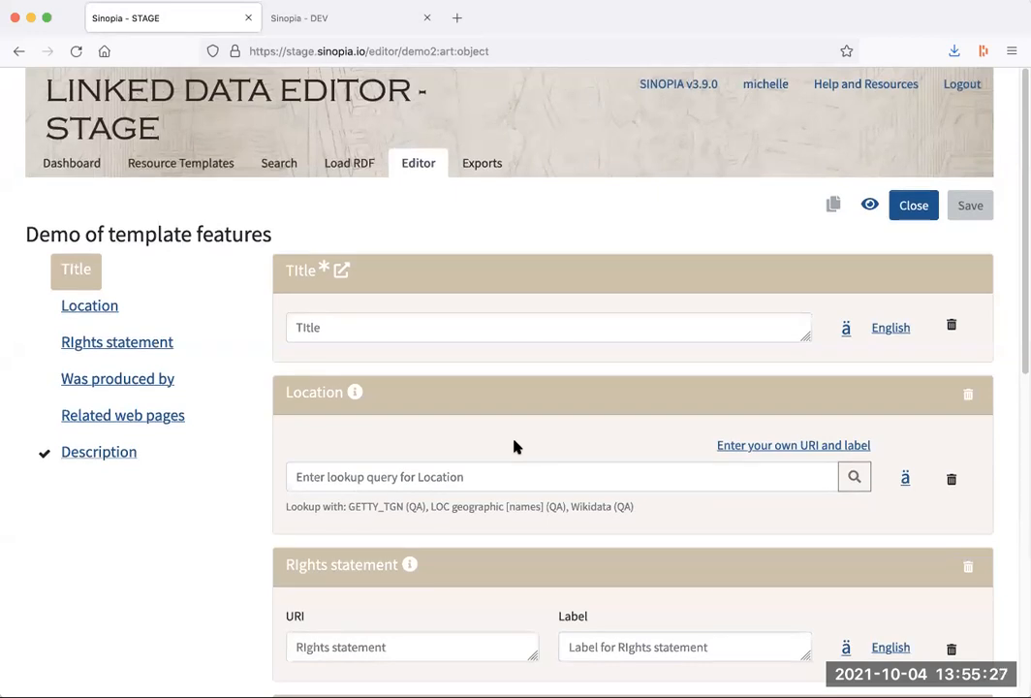
# Search the Location lookup for "seattle", check the LOC geographic names matches, and discard the lookup
pyautogui.scroll(-5, 515, 446)
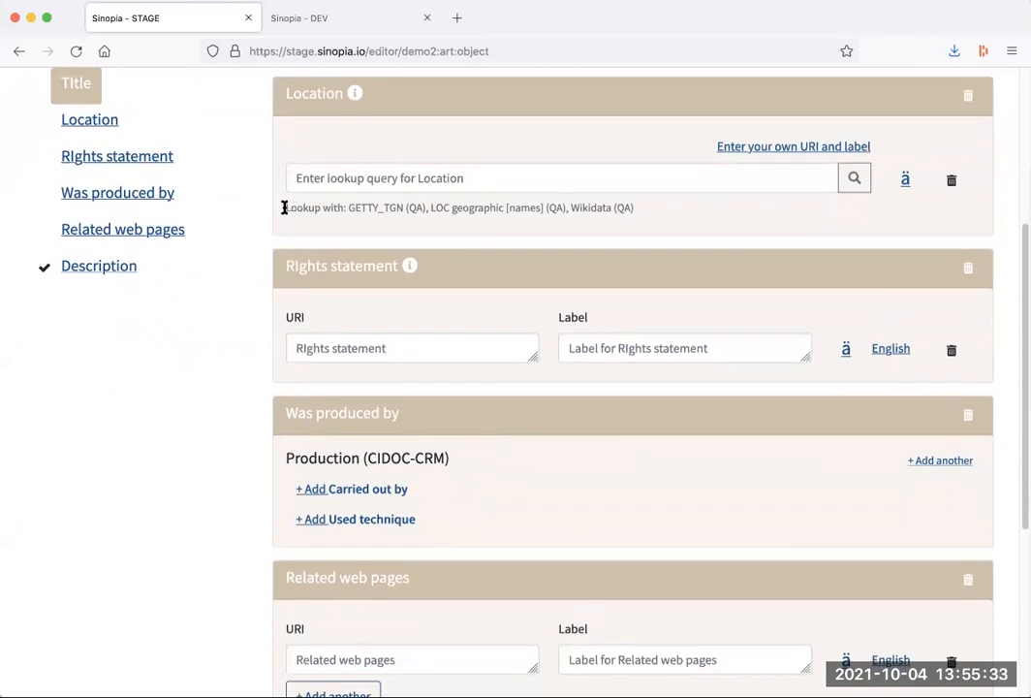
pyautogui.moveTo(284, 208); pyautogui.dragTo(639, 218)
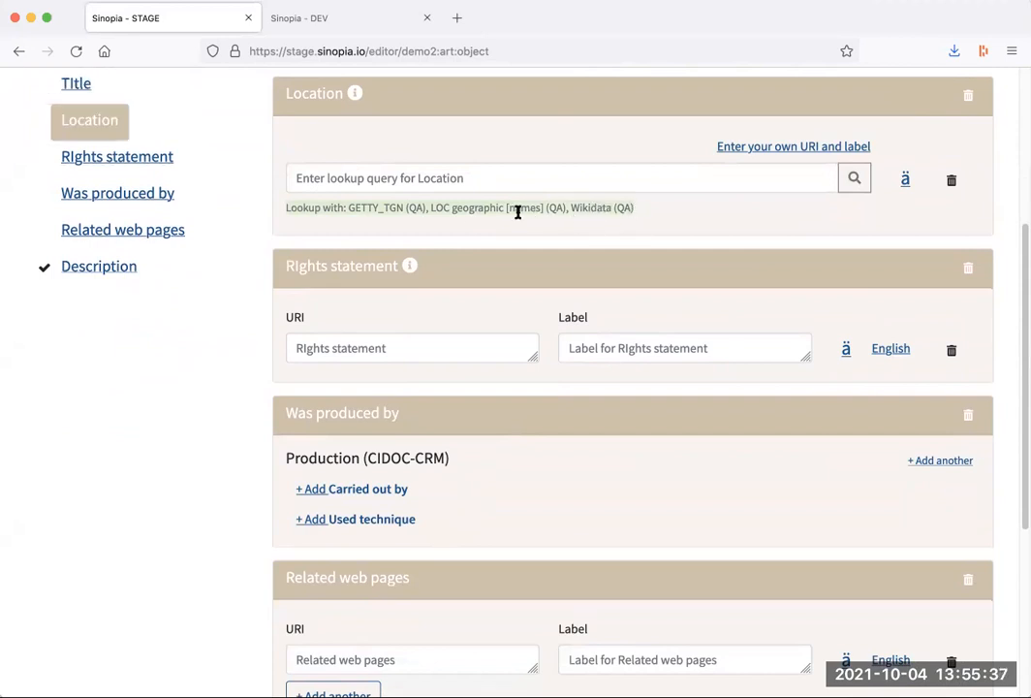
pyautogui.click(522, 173)
pyautogui.write('seattle')
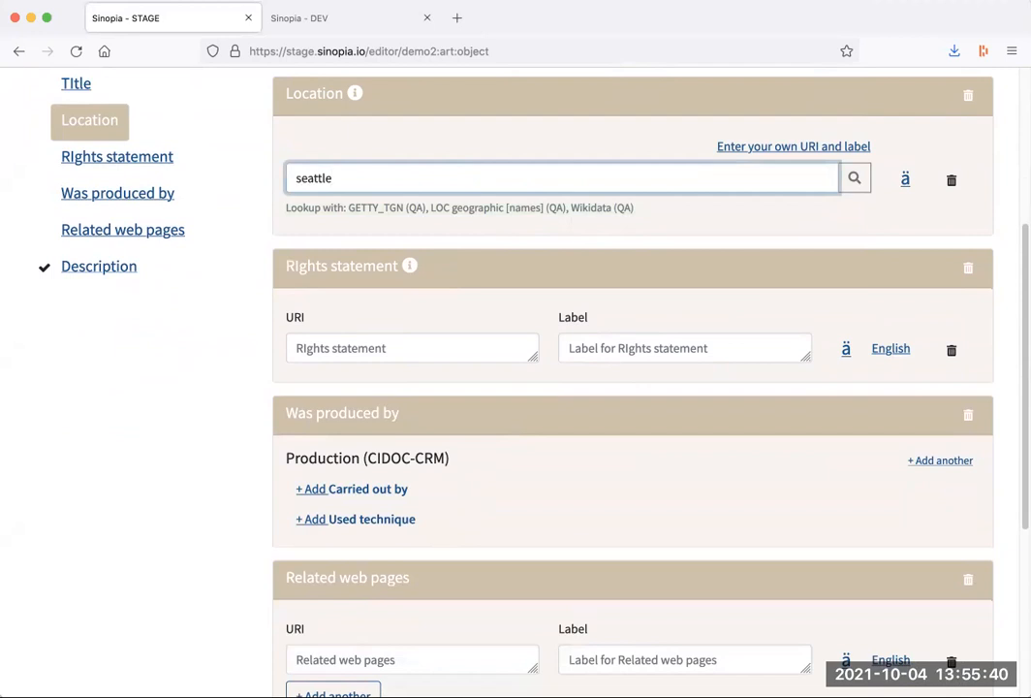
pyautogui.press('Return')
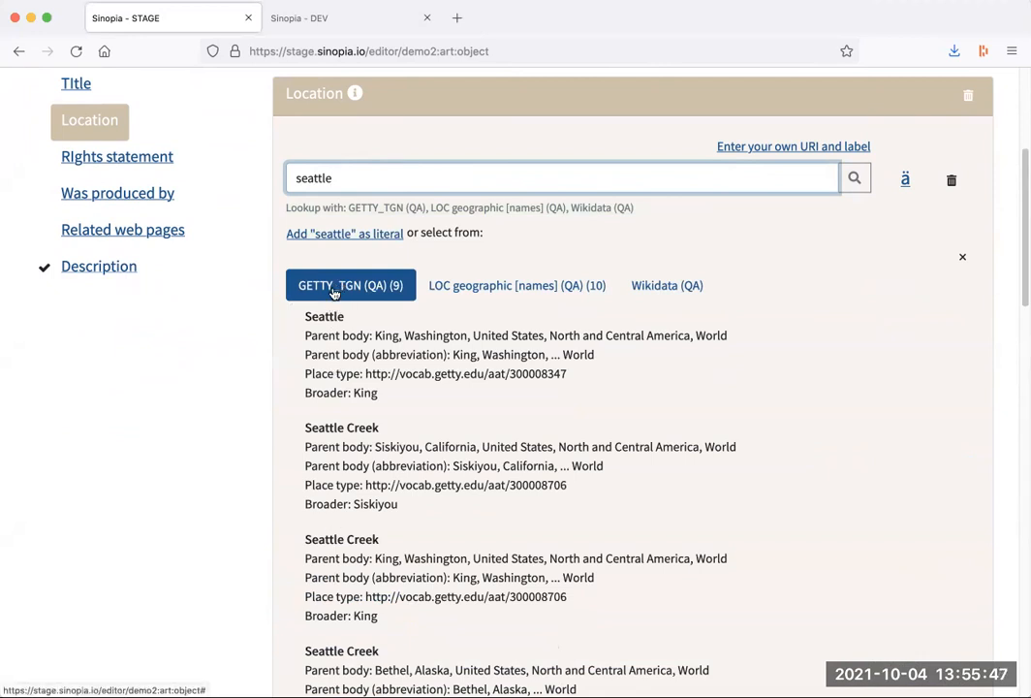
pyautogui.click(517, 287)
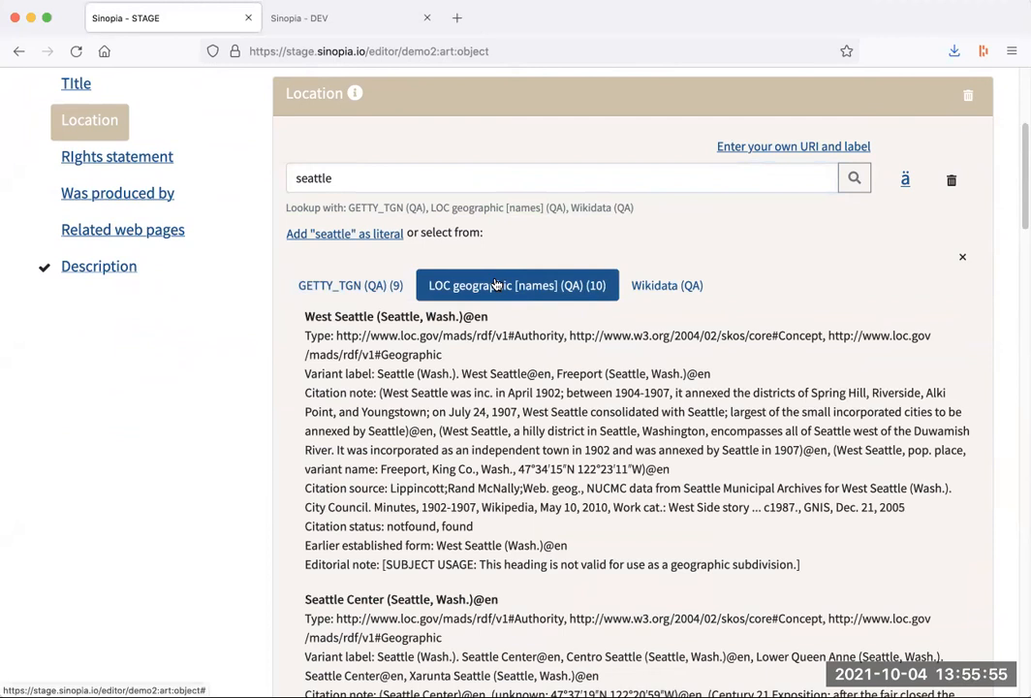
pyautogui.scroll(1, 498, 279)
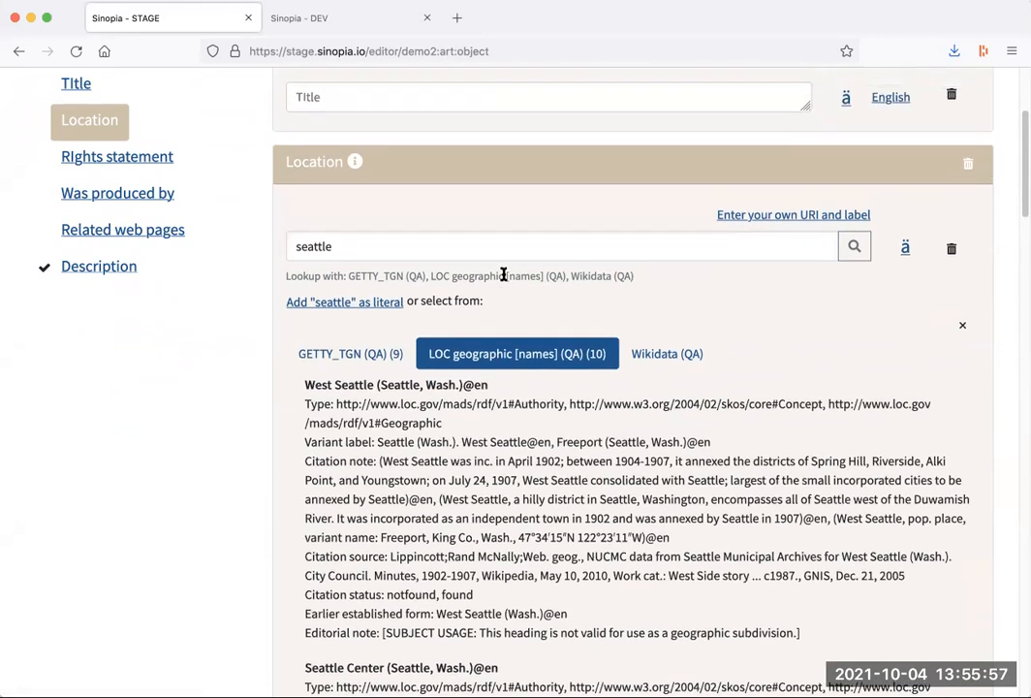
pyautogui.click(954, 248)
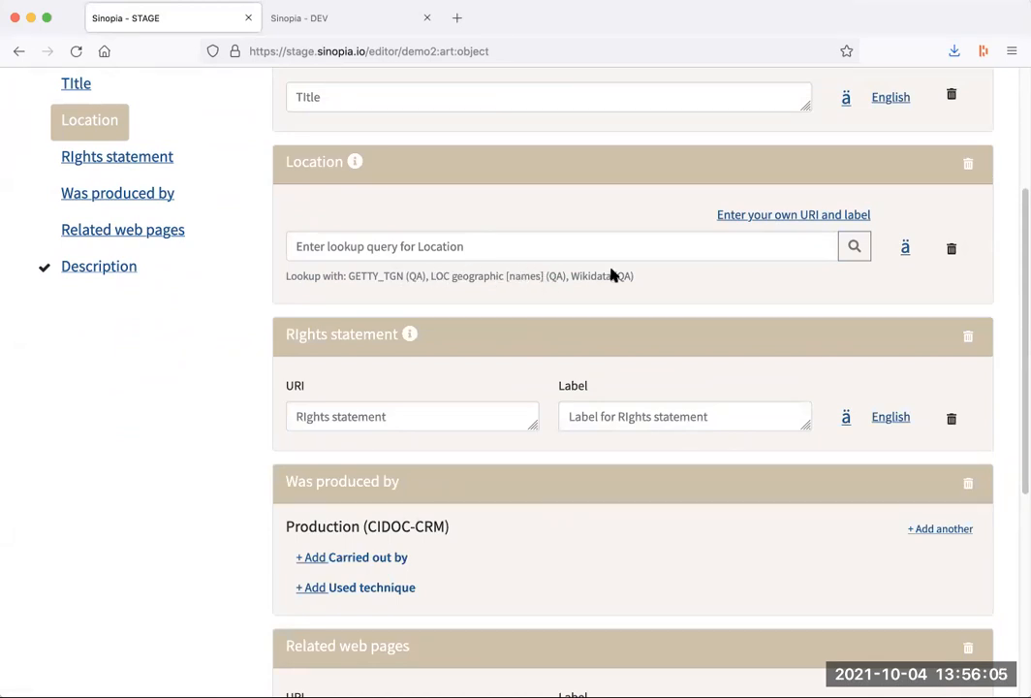
pyautogui.click(787, 217)
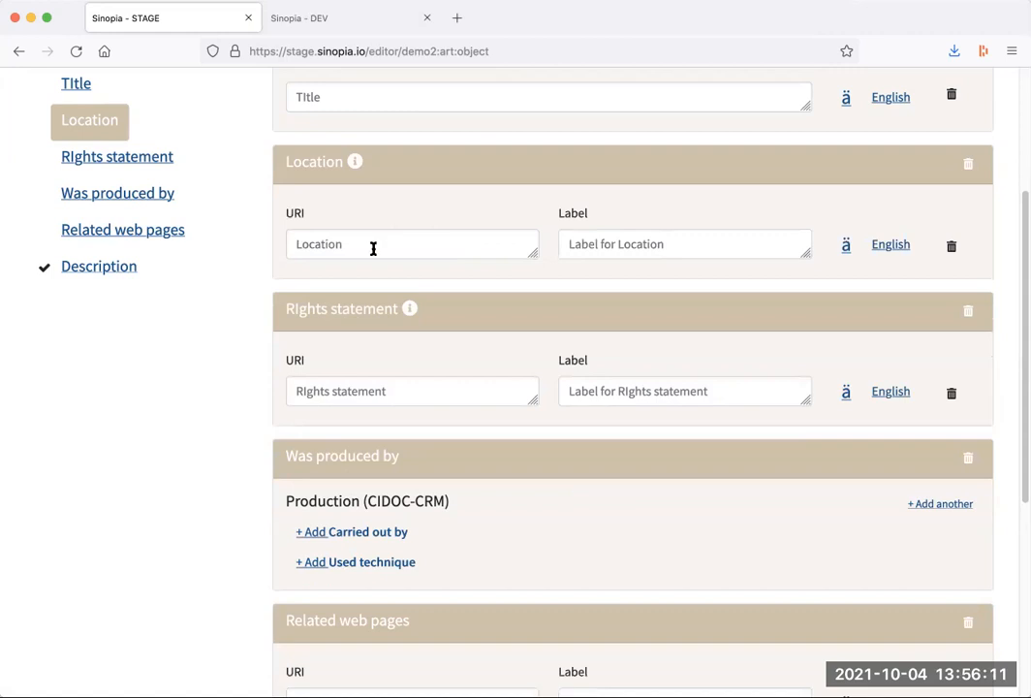
pyautogui.click(334, 242)
pyautogui.click(605, 243)
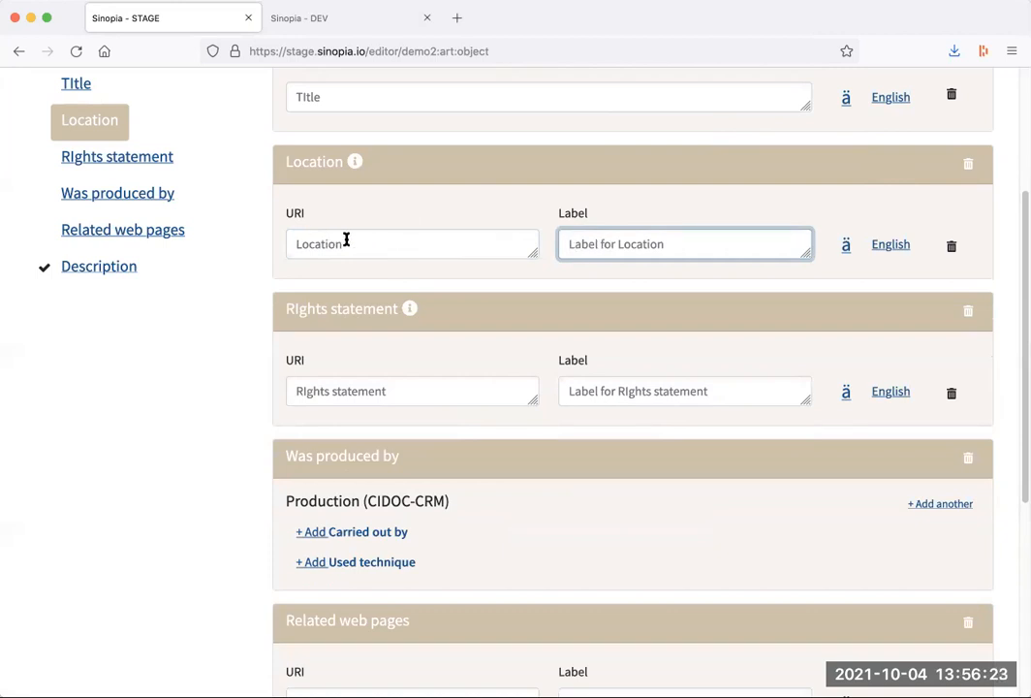
pyautogui.scroll(-1, 349, 358)
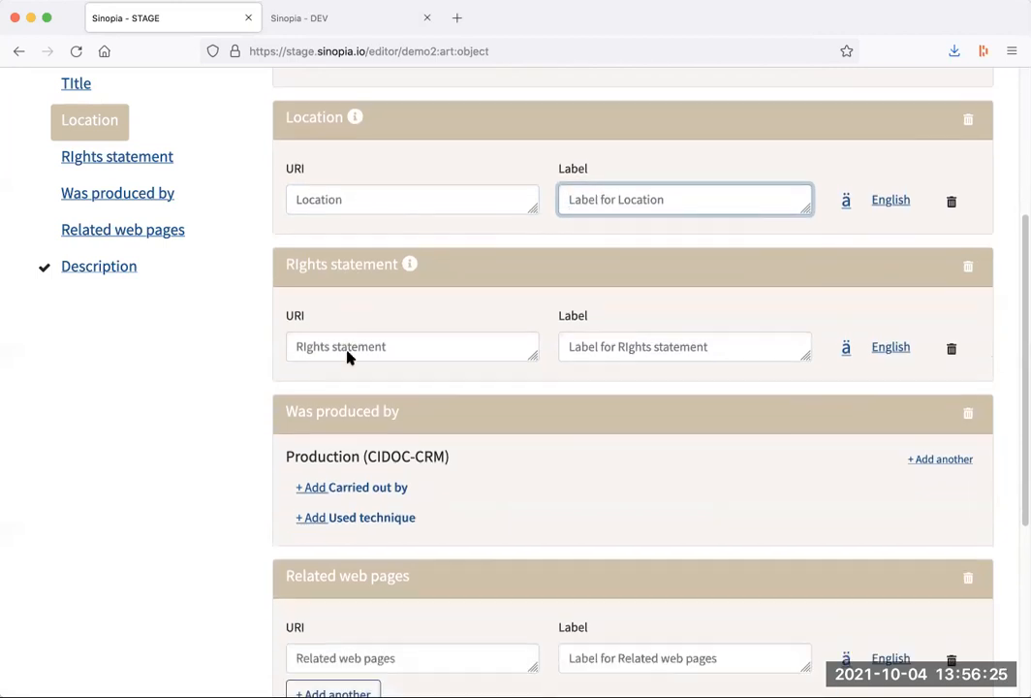
pyautogui.scroll(-1, 349, 357)
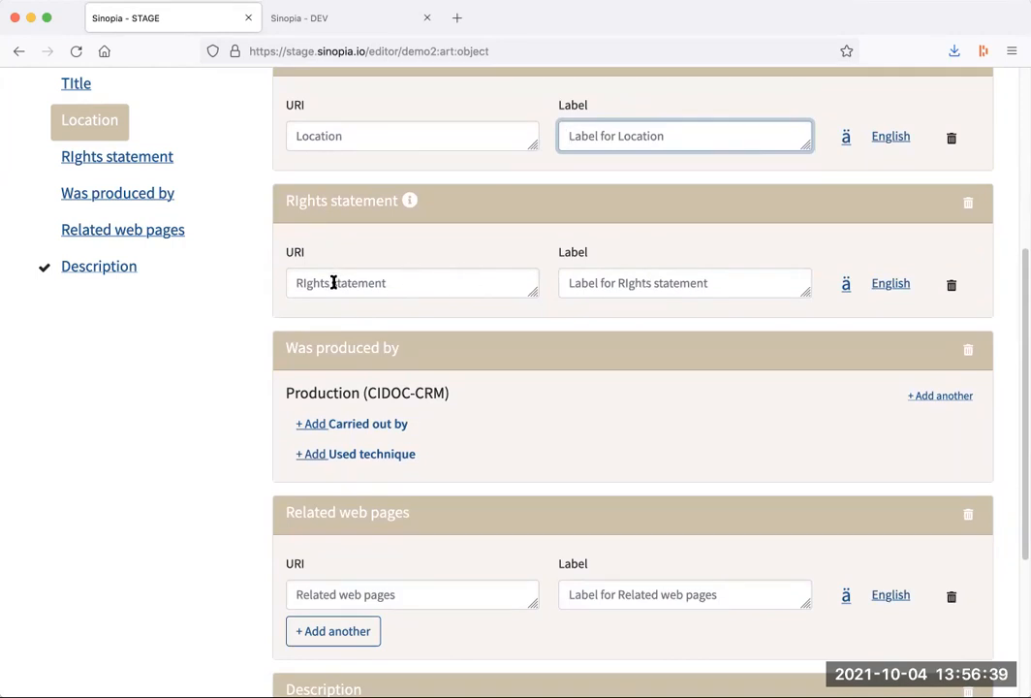
pyautogui.click(339, 124)
pyautogui.write('http')
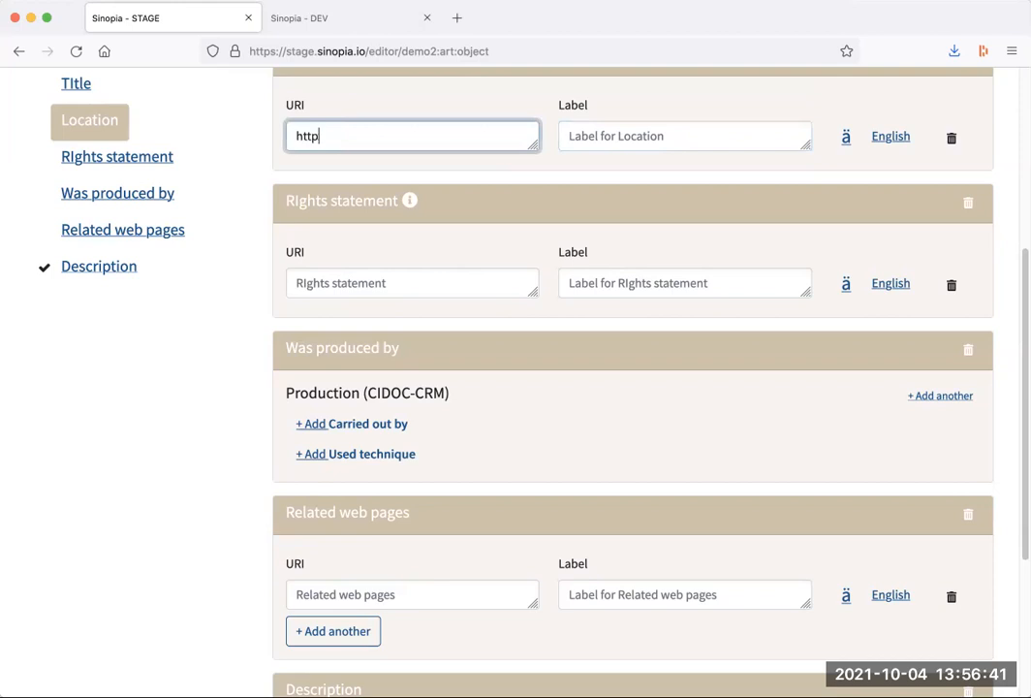
pyautogui.write('://www.place.com')
pyautogui.scroll(5, 667, 222)
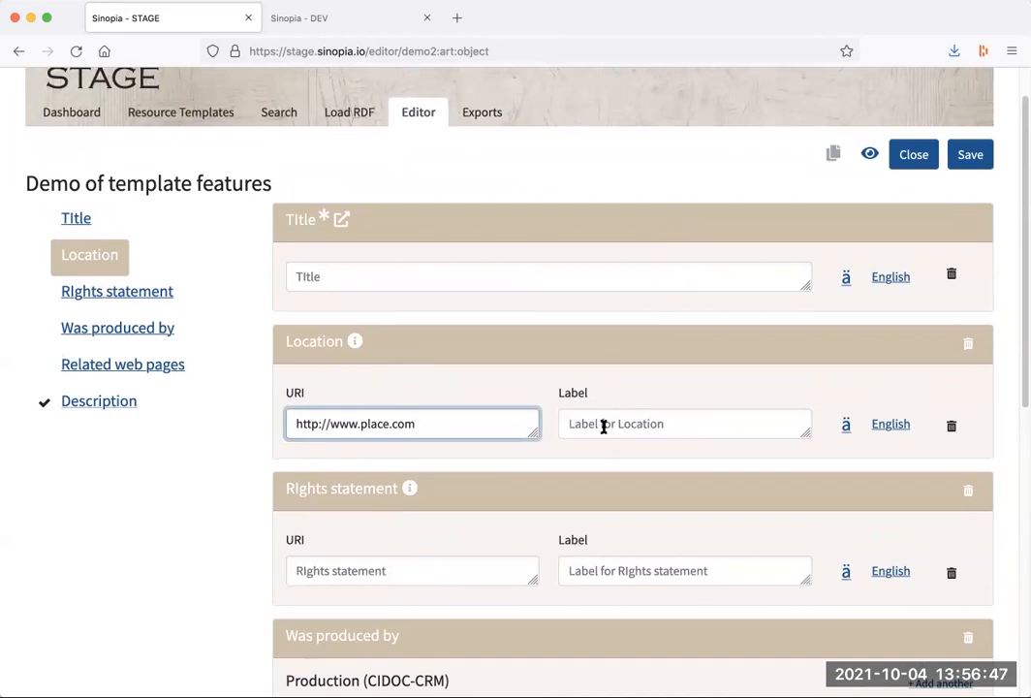
pyautogui.scroll(-1, 612, 425)
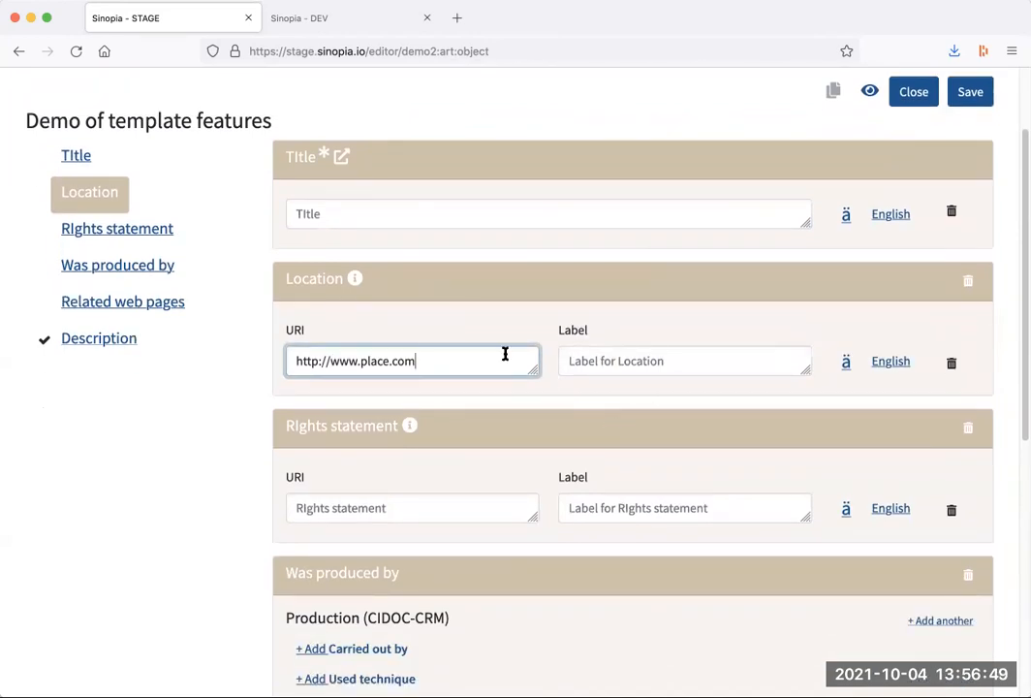
pyautogui.scroll(-1, 495, 324)
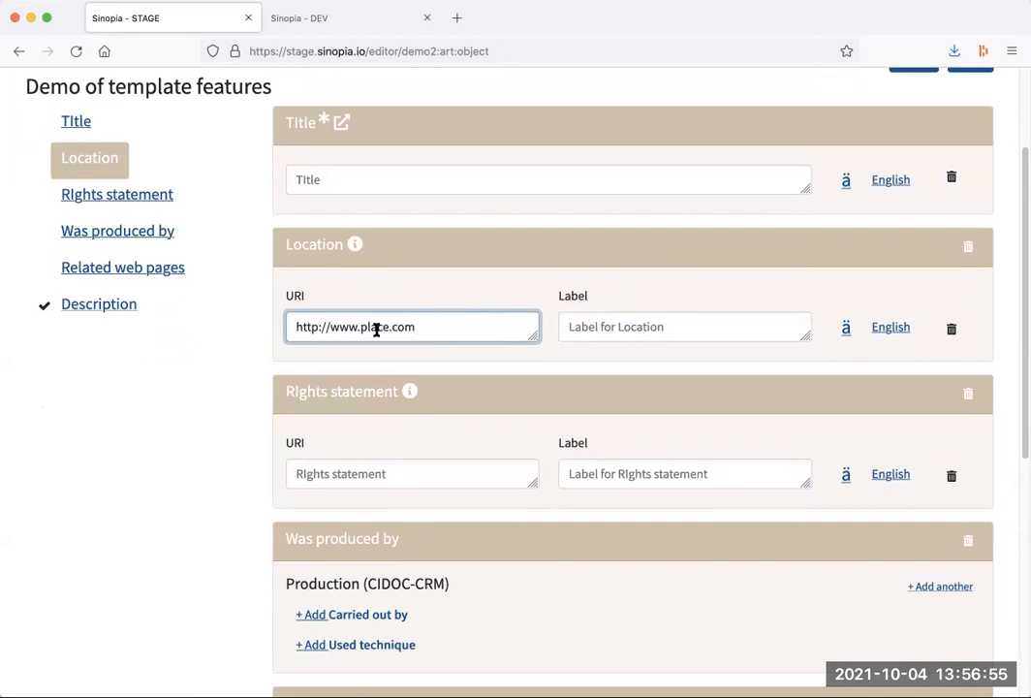
pyautogui.click(459, 288)
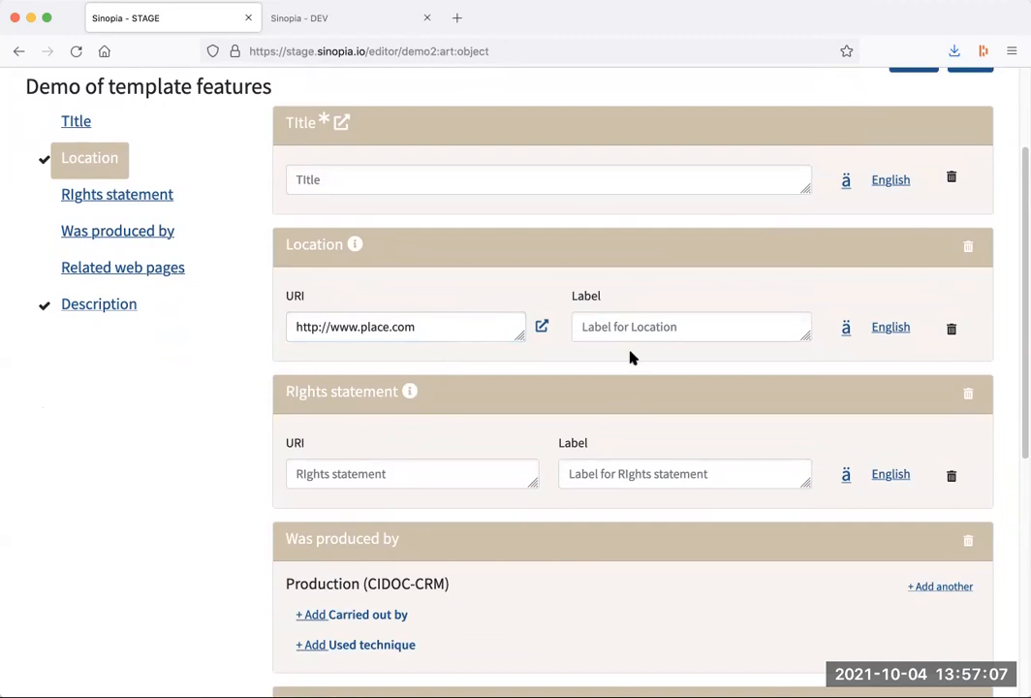
# Enter "this is a not a uri" as the URI of the Rights statement
pyautogui.scroll(-1, 629, 359)
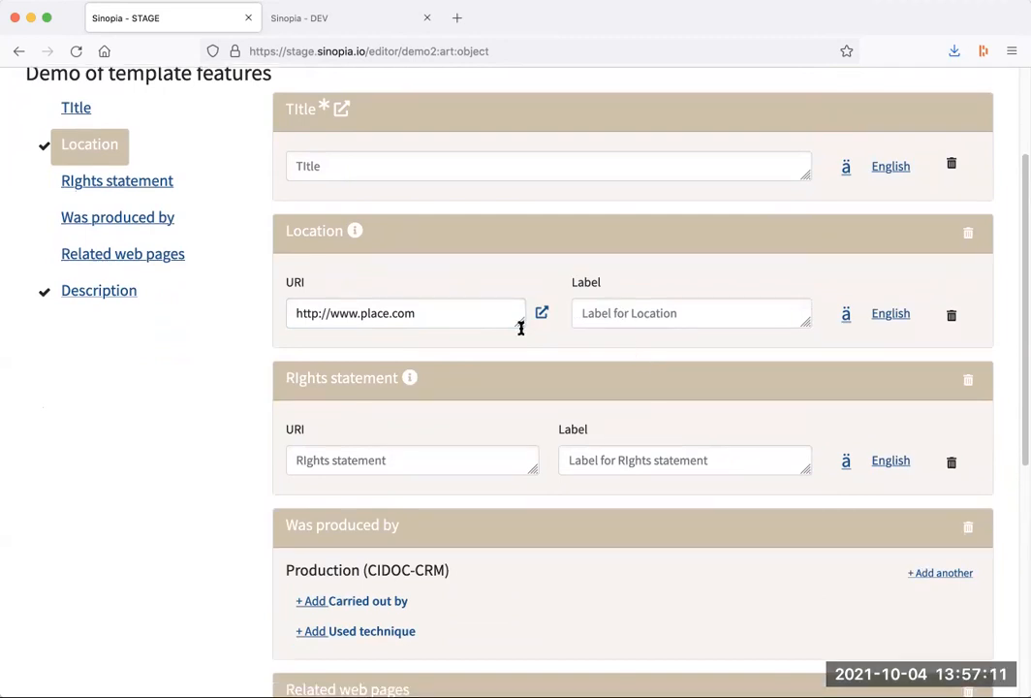
pyautogui.scroll(2, 443, 306)
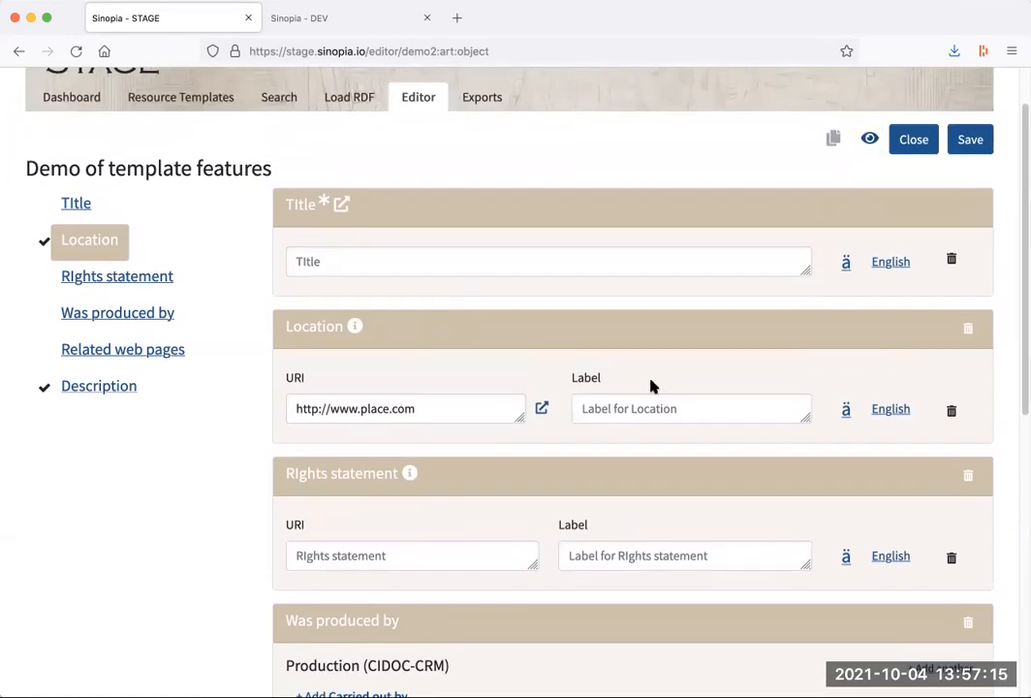
pyautogui.scroll(-3, 650, 383)
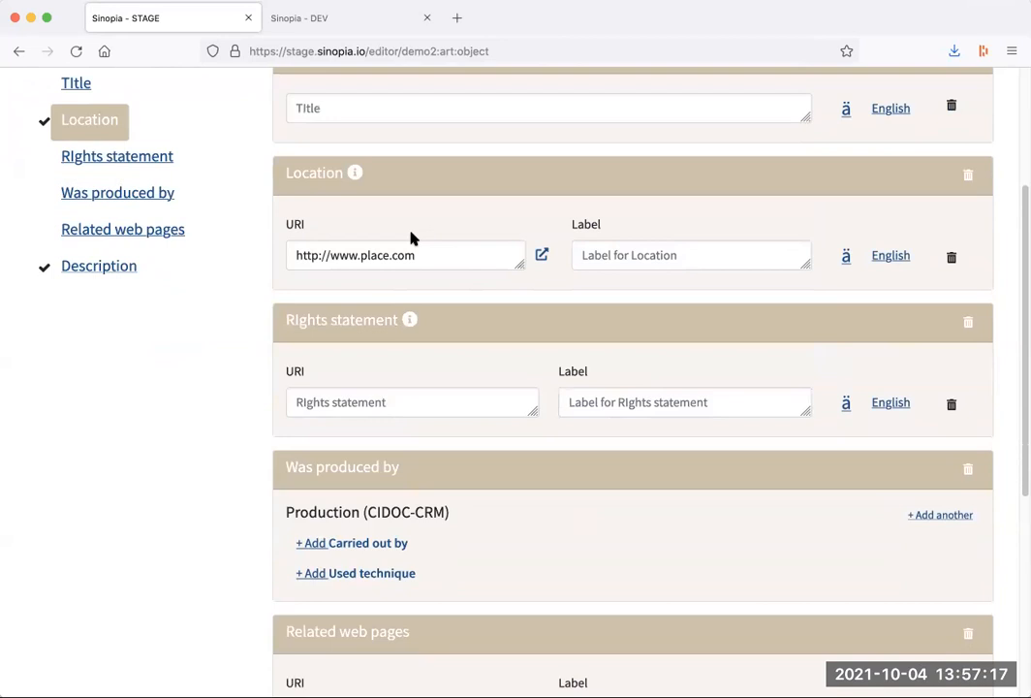
pyautogui.scroll(1, 443, 256)
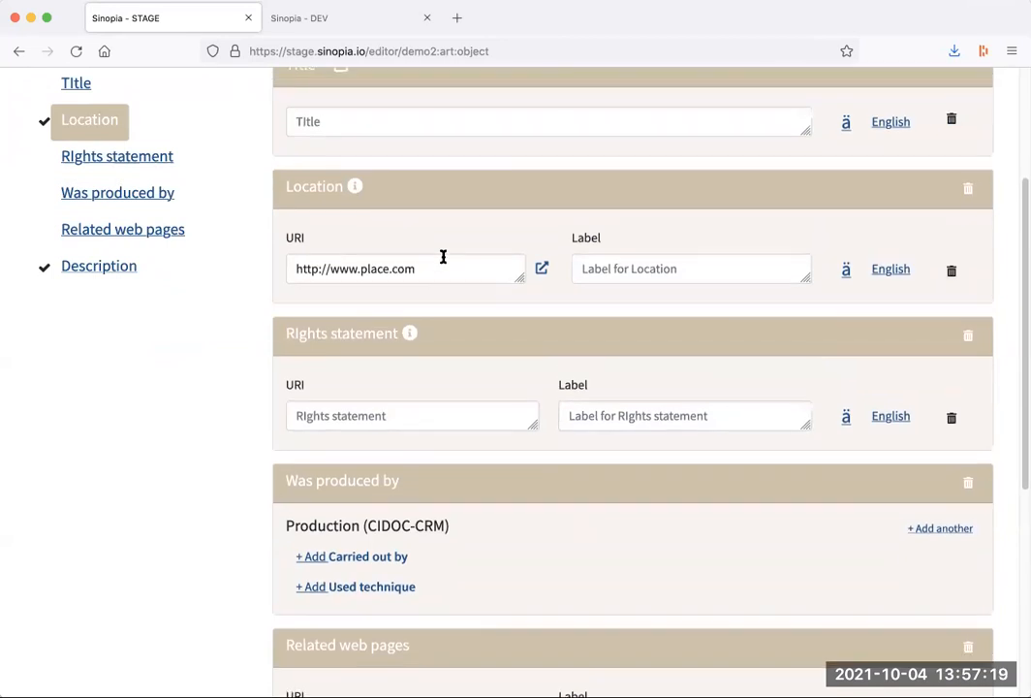
pyautogui.click(378, 413)
pyautogui.write('this is an')
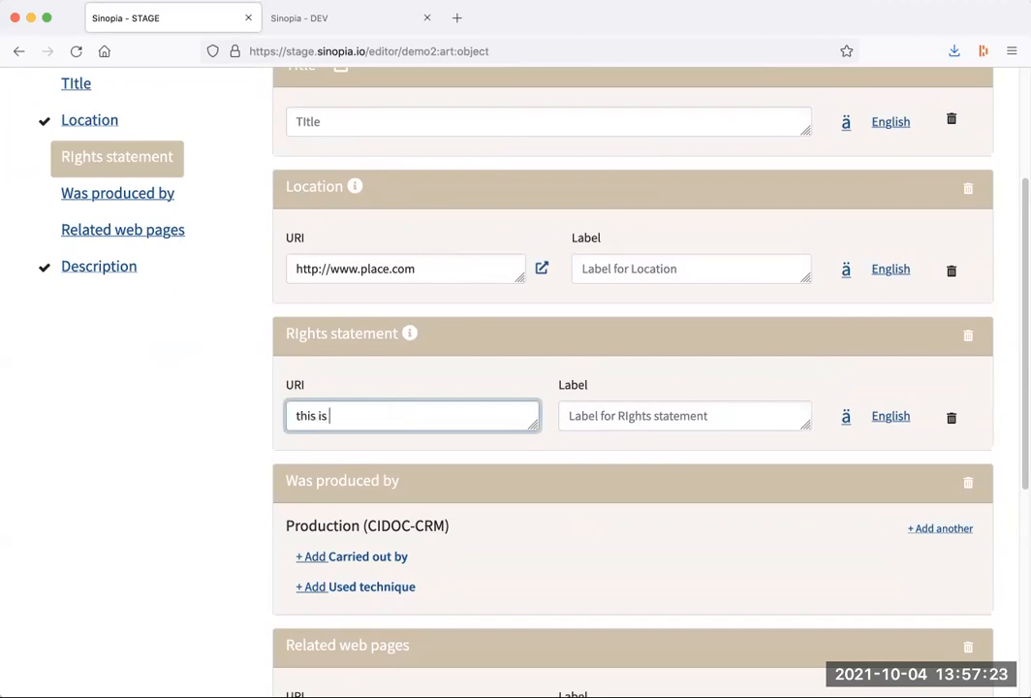
pyautogui.write(' not a uri')
pyautogui.scroll(-2, 591, 422)
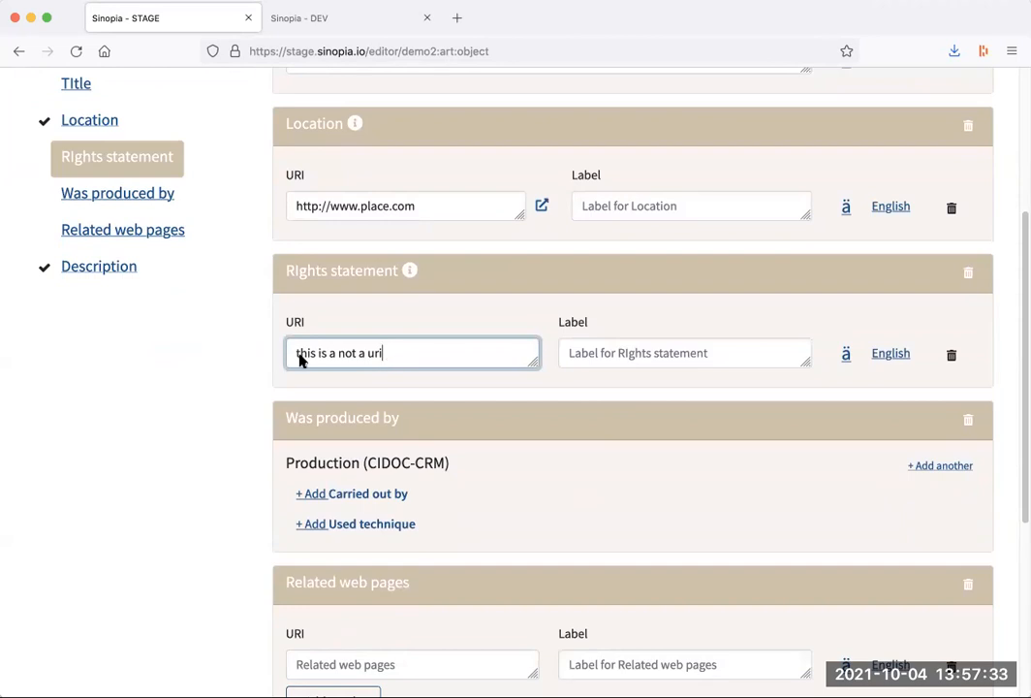
pyautogui.click(427, 377)
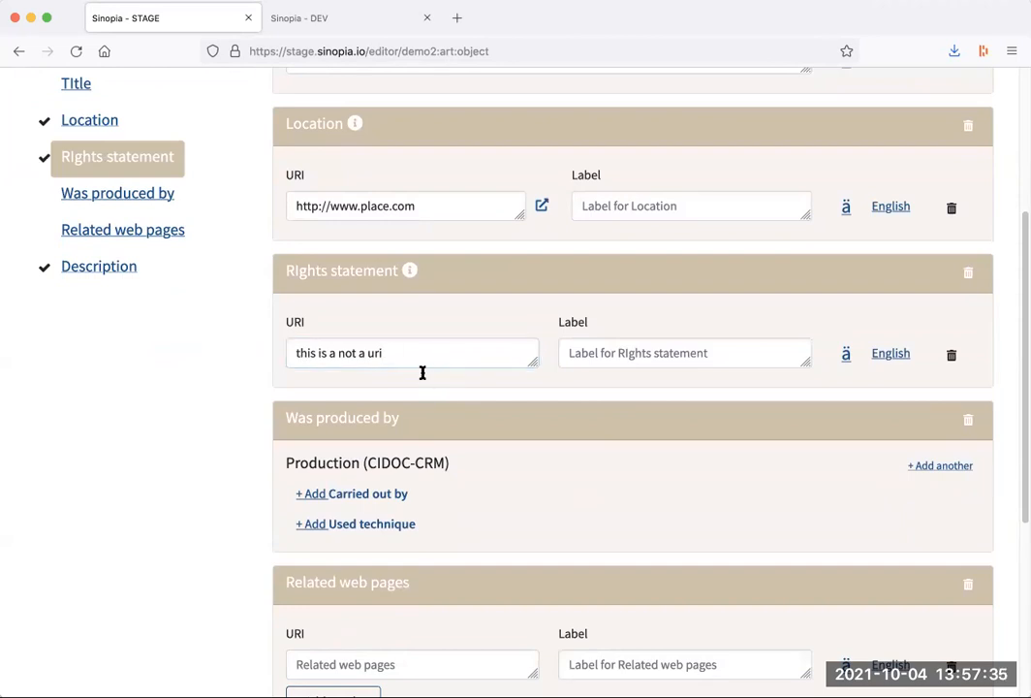
# Try to save the resource and check the form's fields for validation errors
pyautogui.scroll(4, 824, 330)
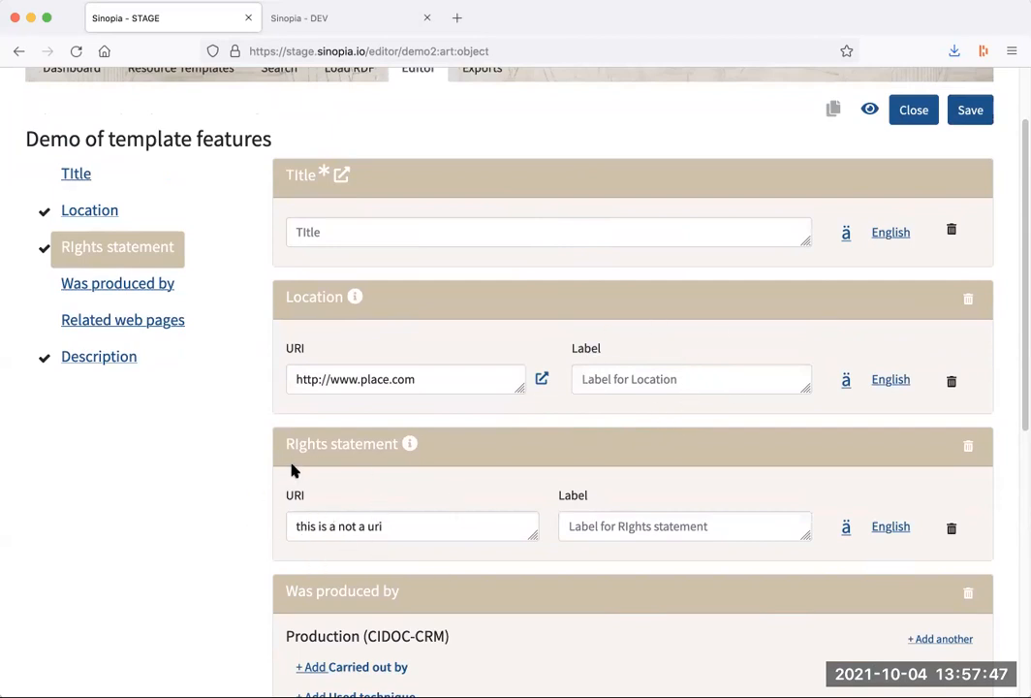
pyautogui.click(970, 110)
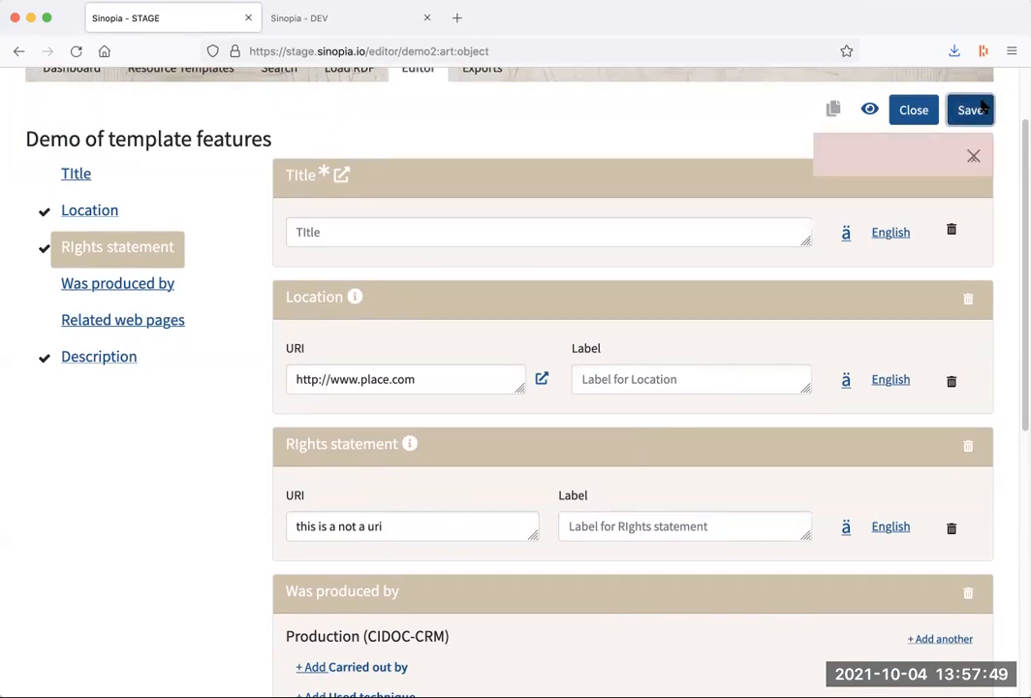
pyautogui.scroll(-2, 852, 353)
pyautogui.scroll(-1, 848, 367)
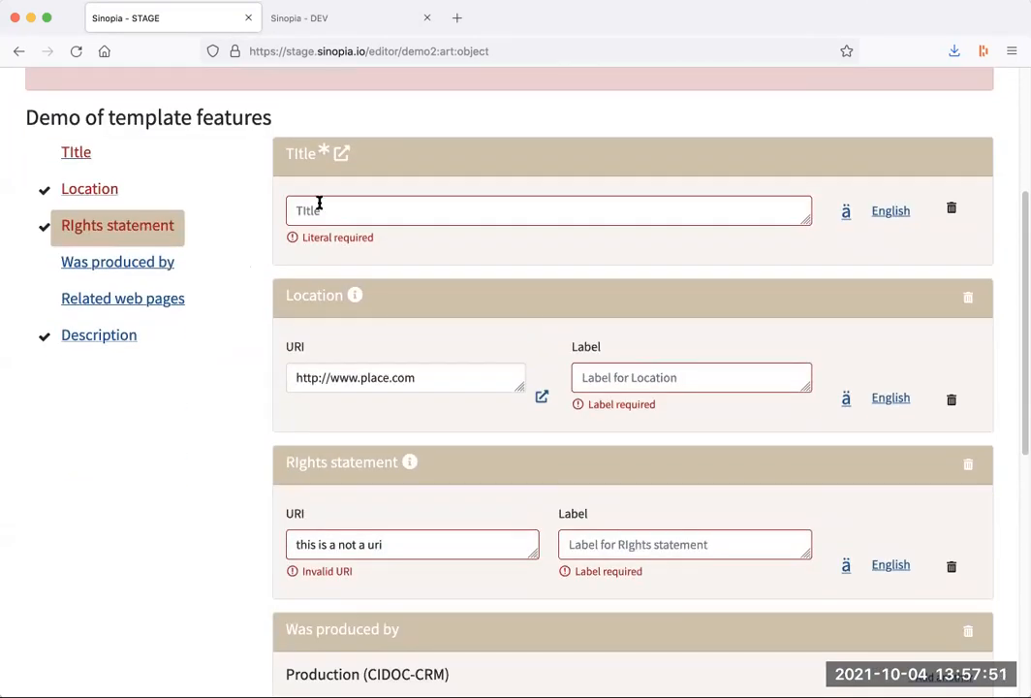
# Fill in the required title as "Title" and the Location label as "my label"
pyautogui.click(396, 210)
pyautogui.write('Title')
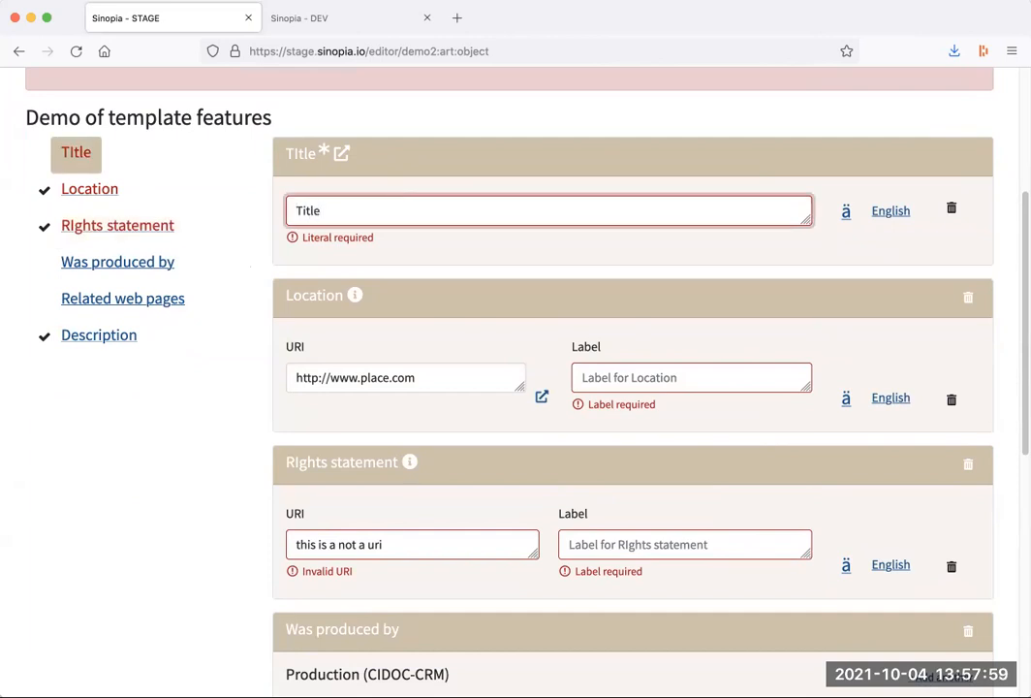
pyautogui.click(423, 255)
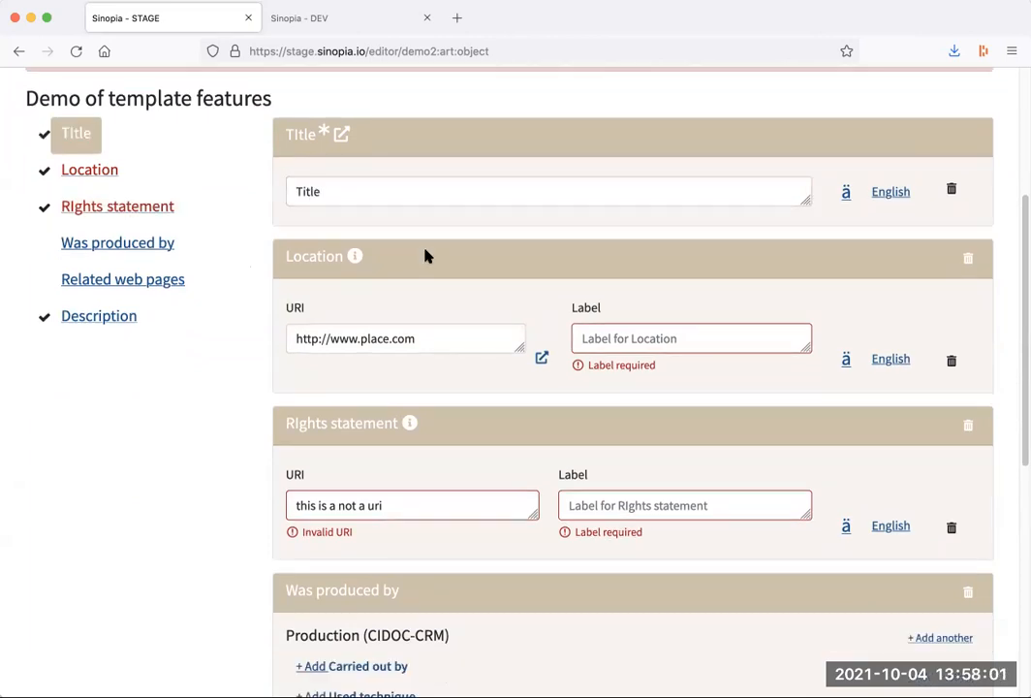
pyautogui.click(685, 338)
pyautogui.write('my label')
pyautogui.click(669, 307)
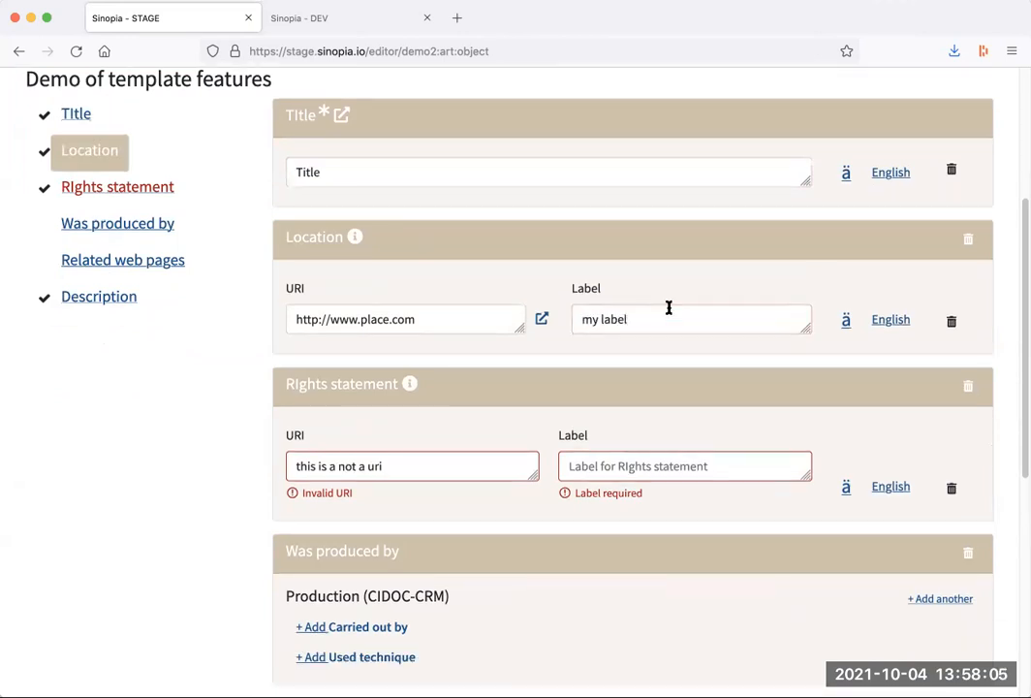
# Remove the invalid value from the Rights statement
pyautogui.click(434, 465)
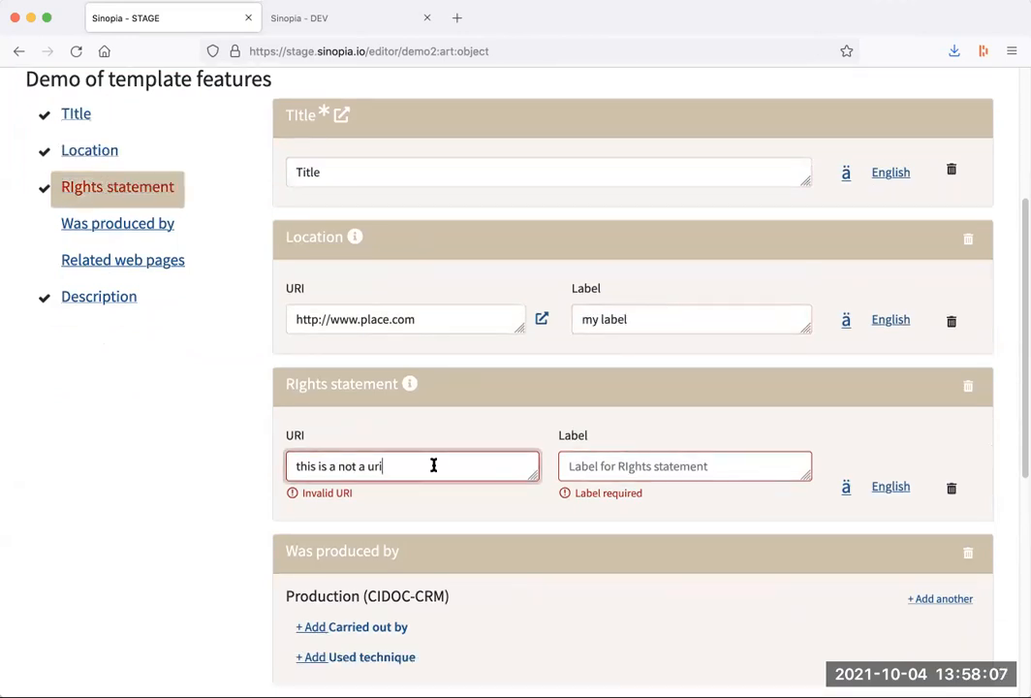
pyautogui.scroll(-2, 453, 435)
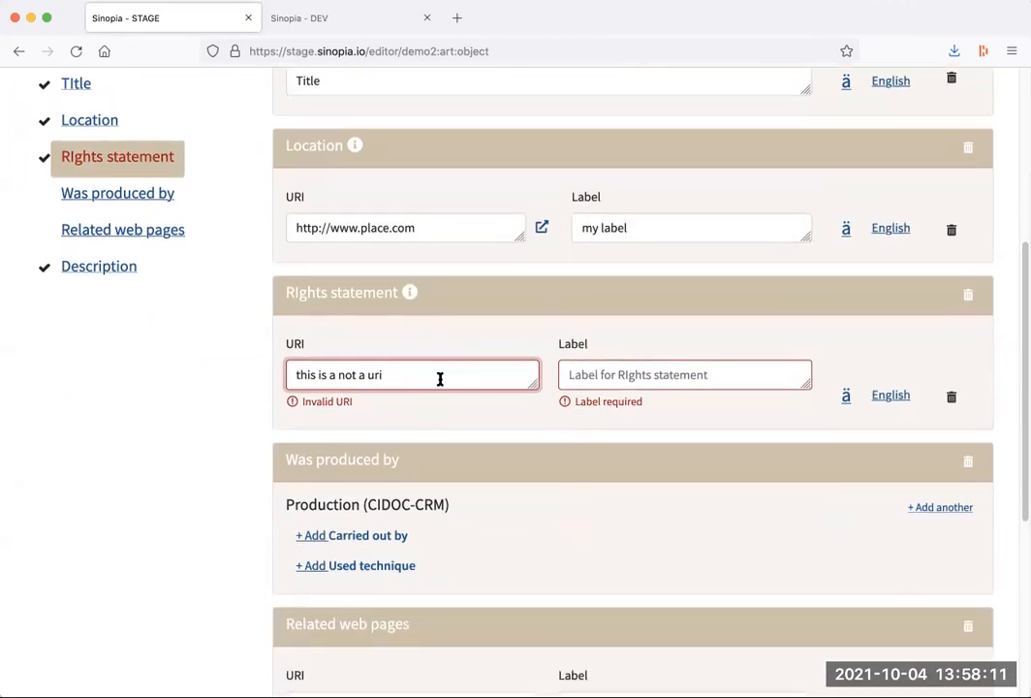
pyautogui.click(951, 396)
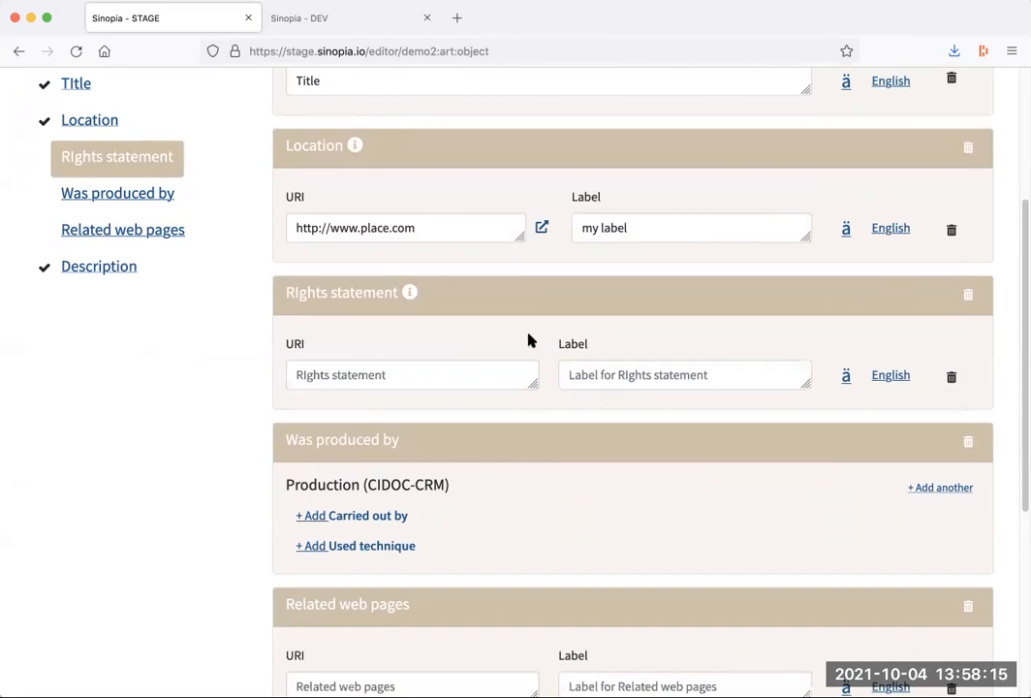
# Start saving the resource and choose LD4P as its owning group
pyautogui.scroll(5, 528, 340)
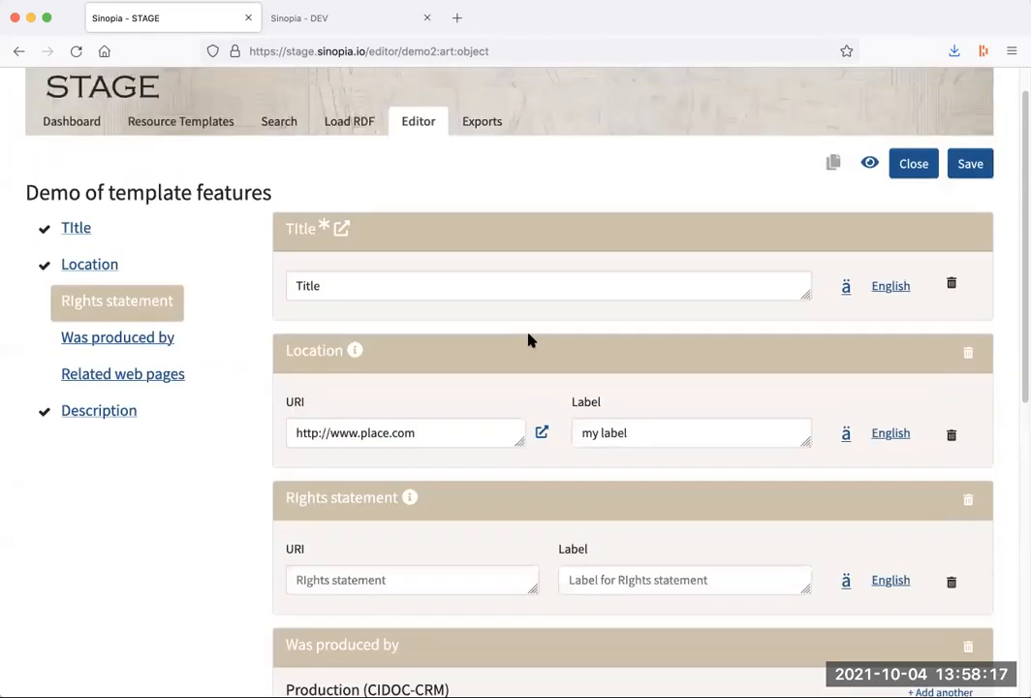
pyautogui.click(965, 166)
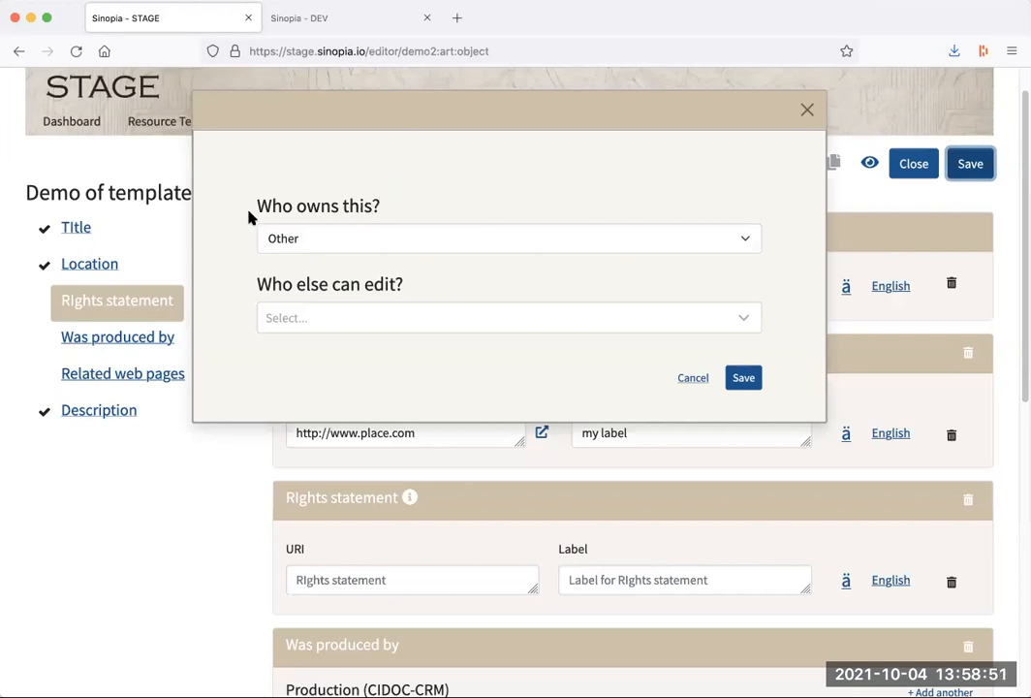
pyautogui.click(747, 249)
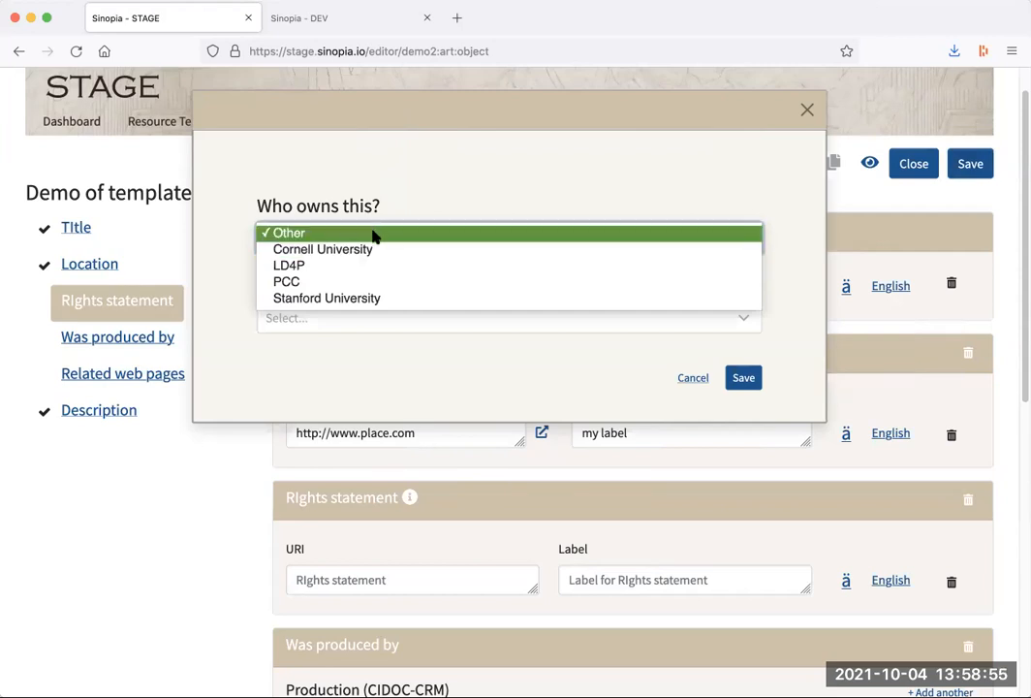
pyautogui.click(302, 267)
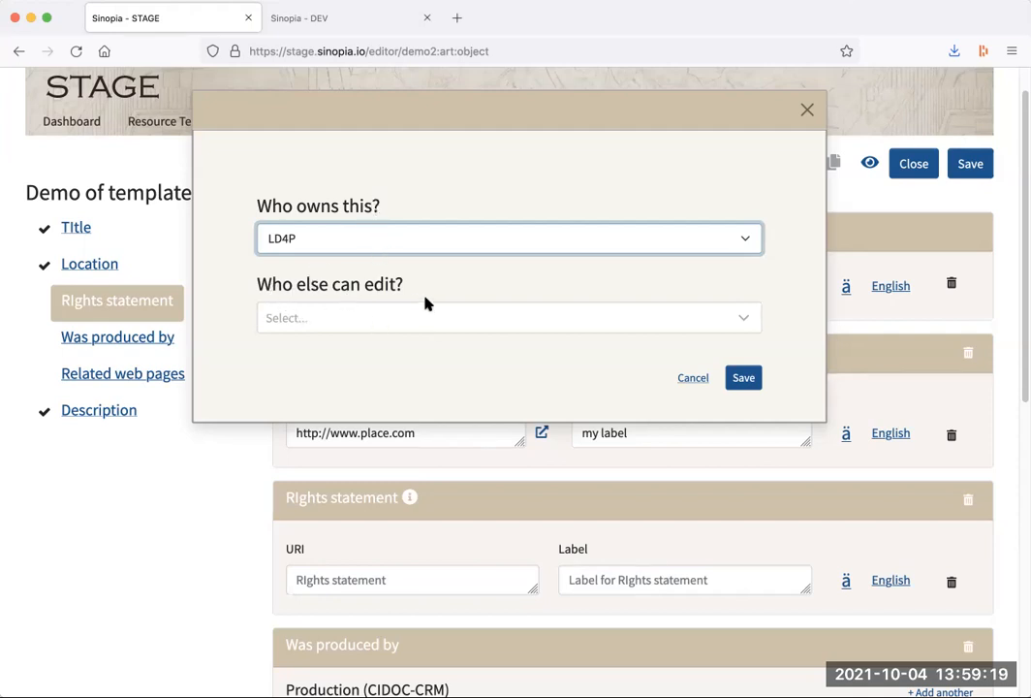
# Look through the groups that can be given additional editing rights, without selecting any
pyautogui.click(743, 319)
pyautogui.scroll(-1, 653, 495)
pyautogui.scroll(-8, 655, 497)
pyautogui.scroll(-10, 655, 497)
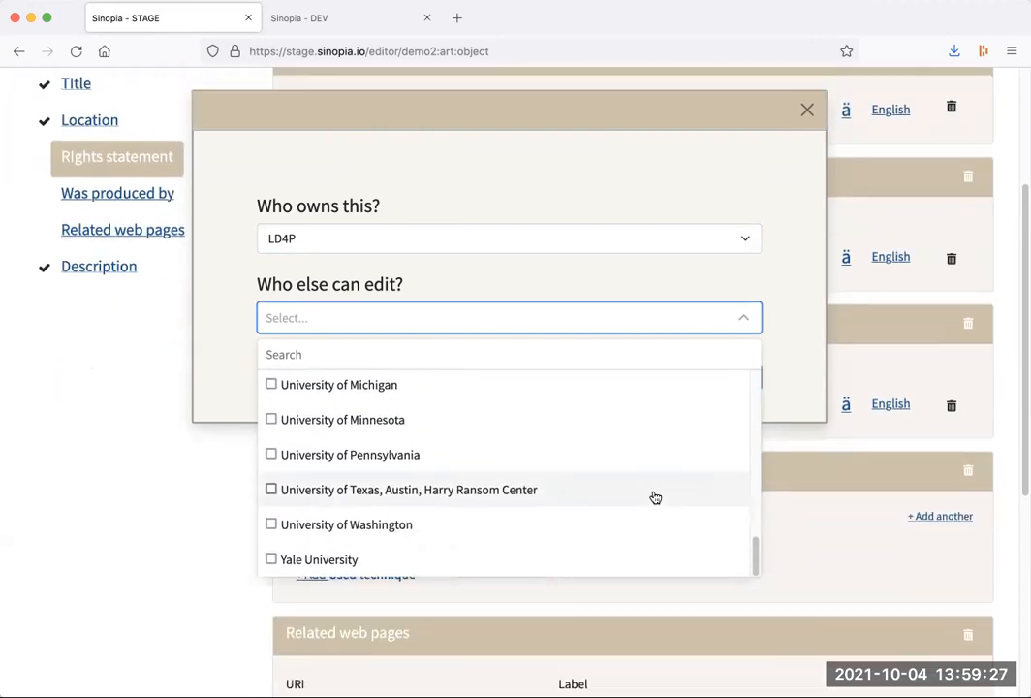
pyautogui.scroll(15, 655, 497)
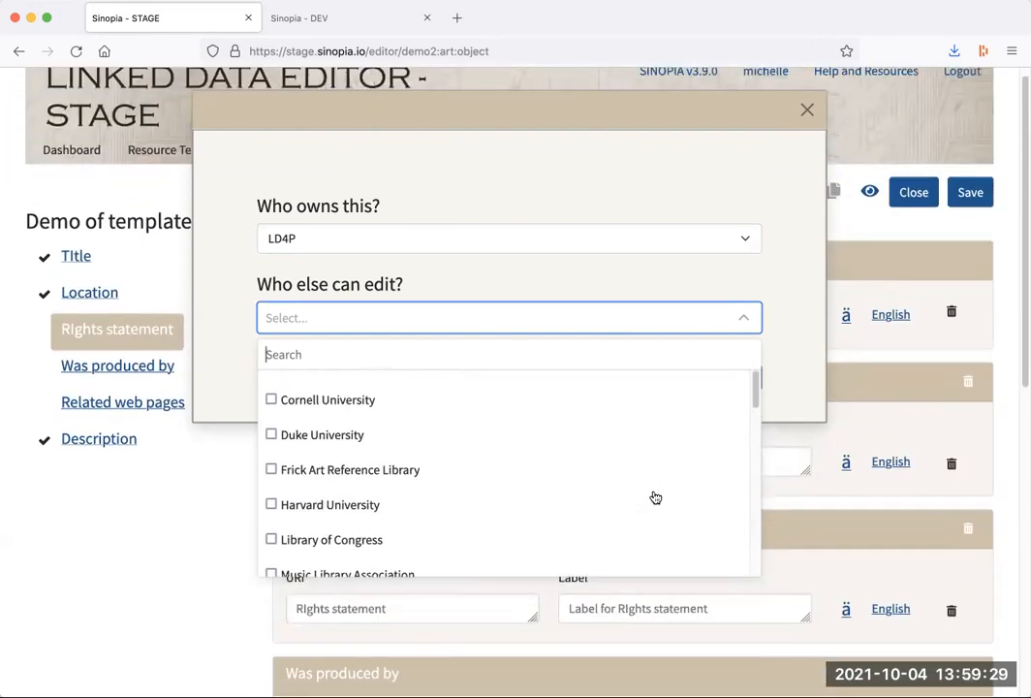
pyautogui.click(572, 174)
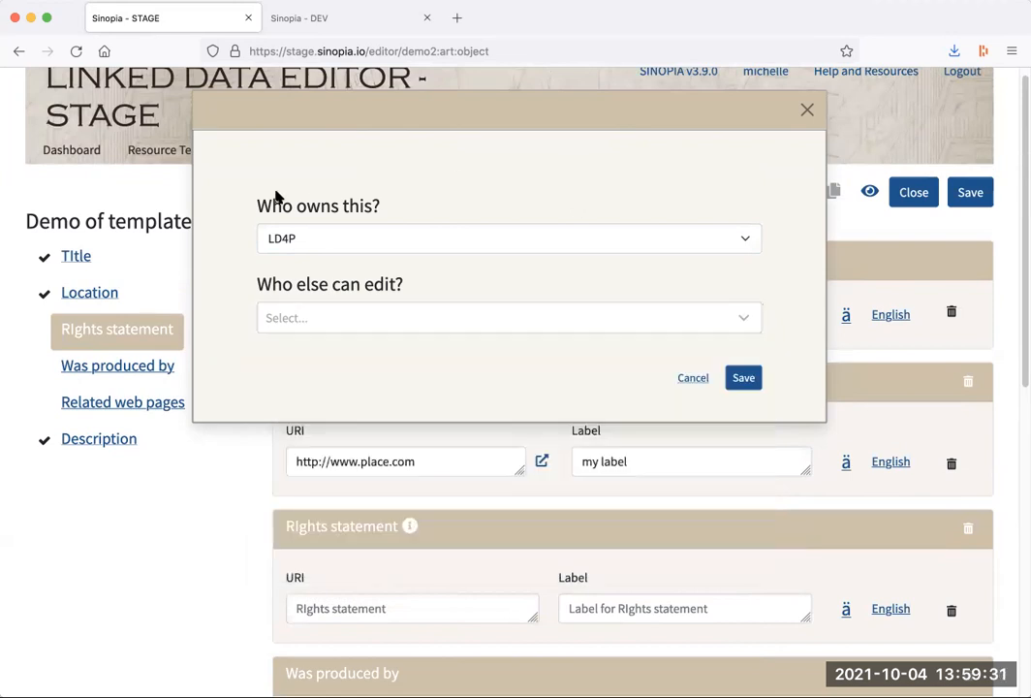
# Save the resource with LD4P as owner, then review its permissions and close them without changes
pyautogui.click(743, 377)
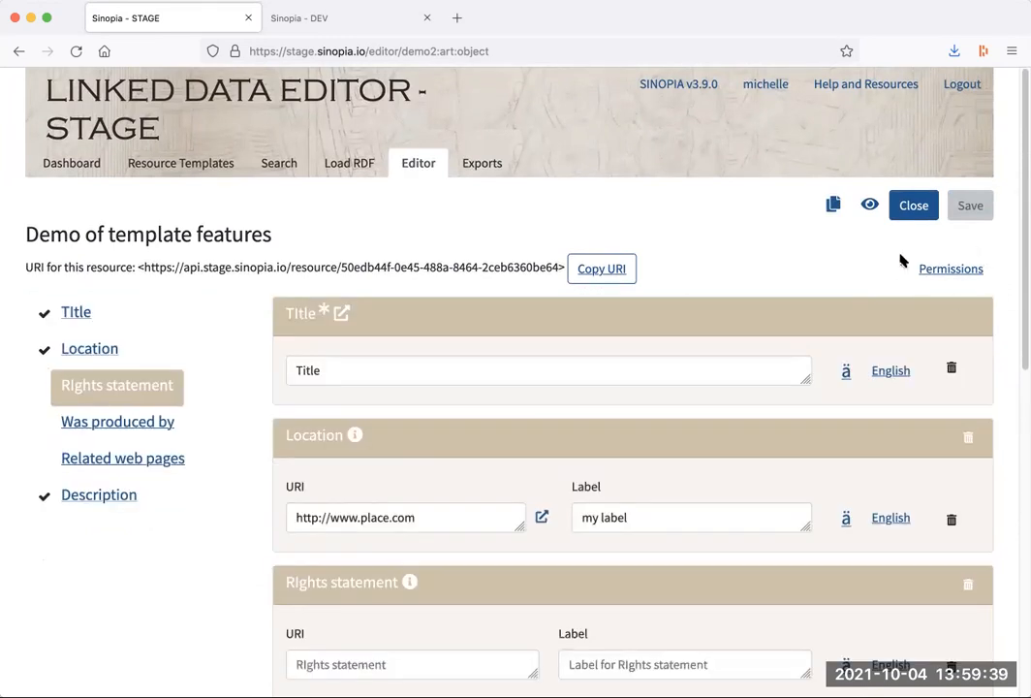
pyautogui.click(950, 271)
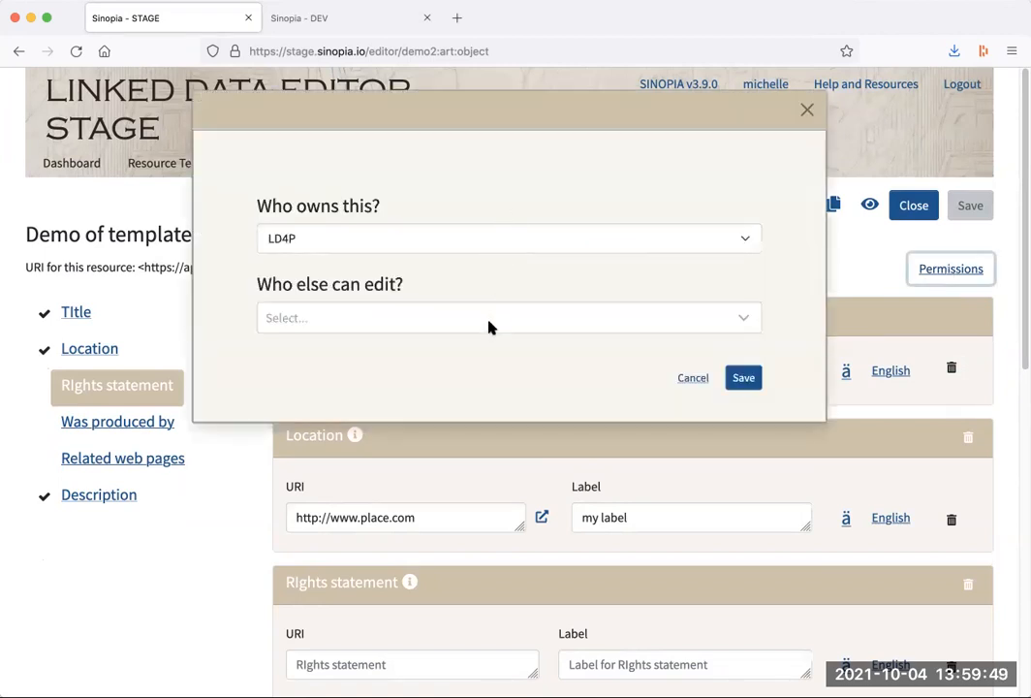
pyautogui.click(807, 110)
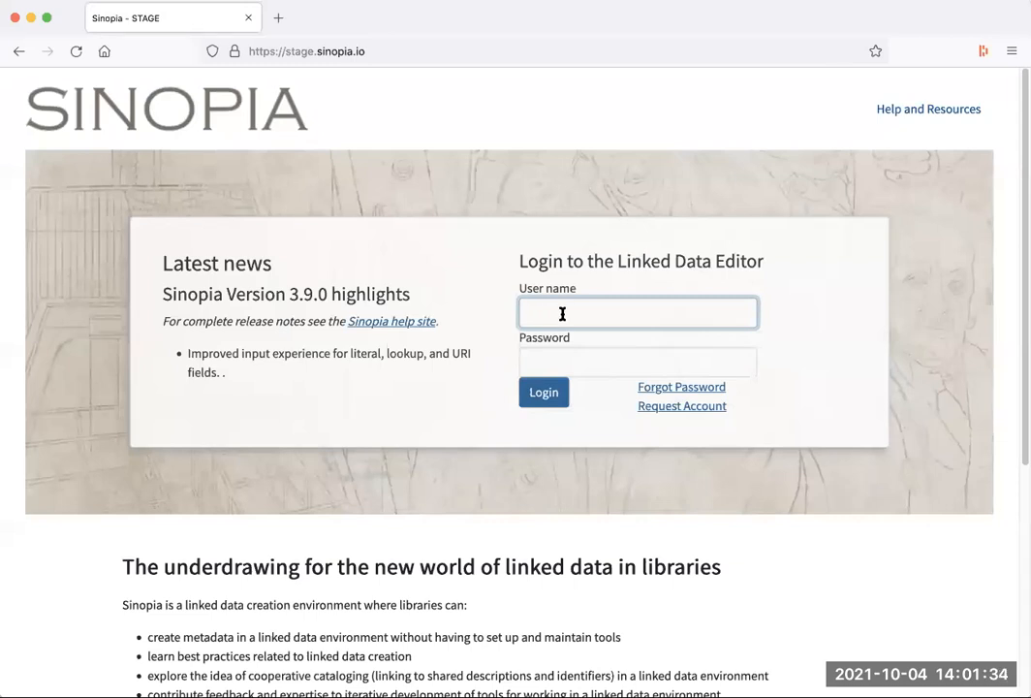
# Log in with the other account's user name and password and enter the Linked Data Editor
pyautogui.write('other_user')
pyautogui.press('Tab')
pyautogui.write('•••••••')
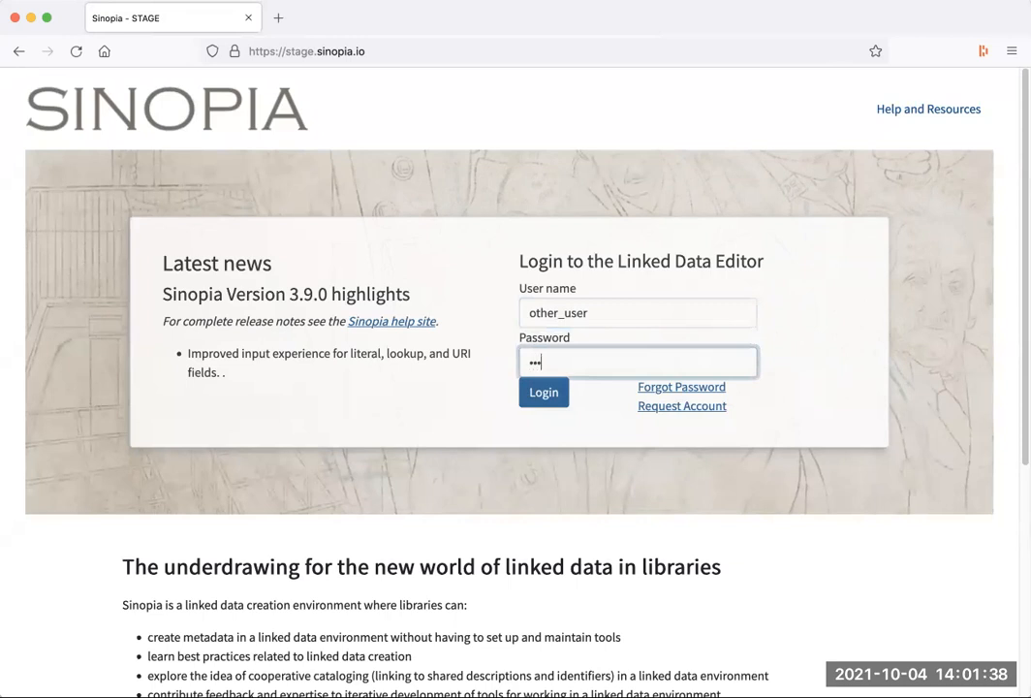
pyautogui.write('•')
pyautogui.click(552, 396)
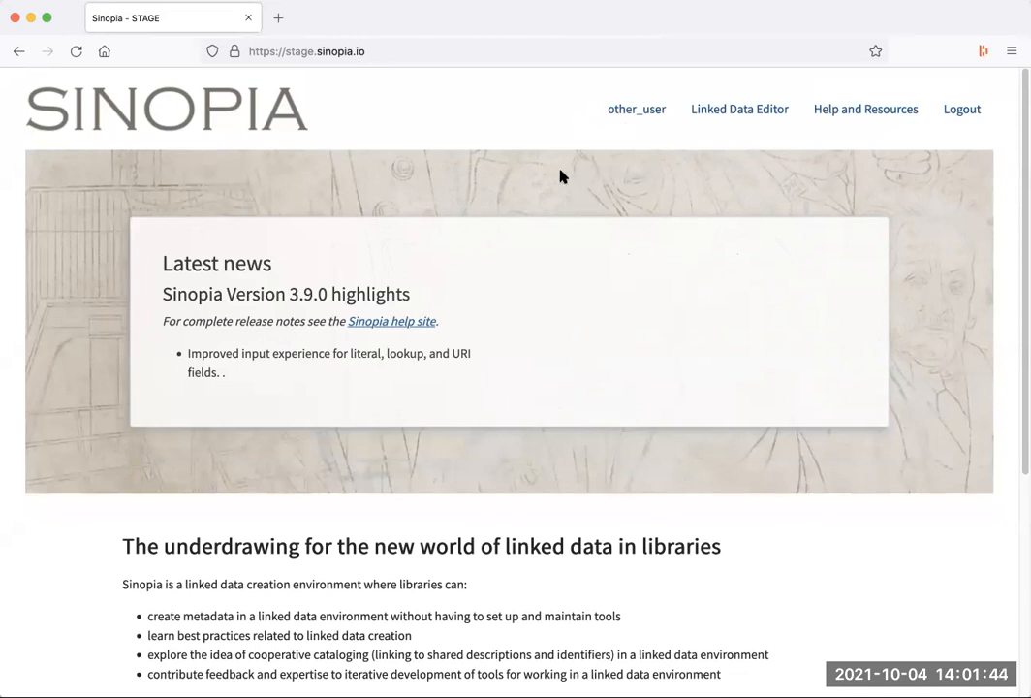
pyautogui.click(765, 112)
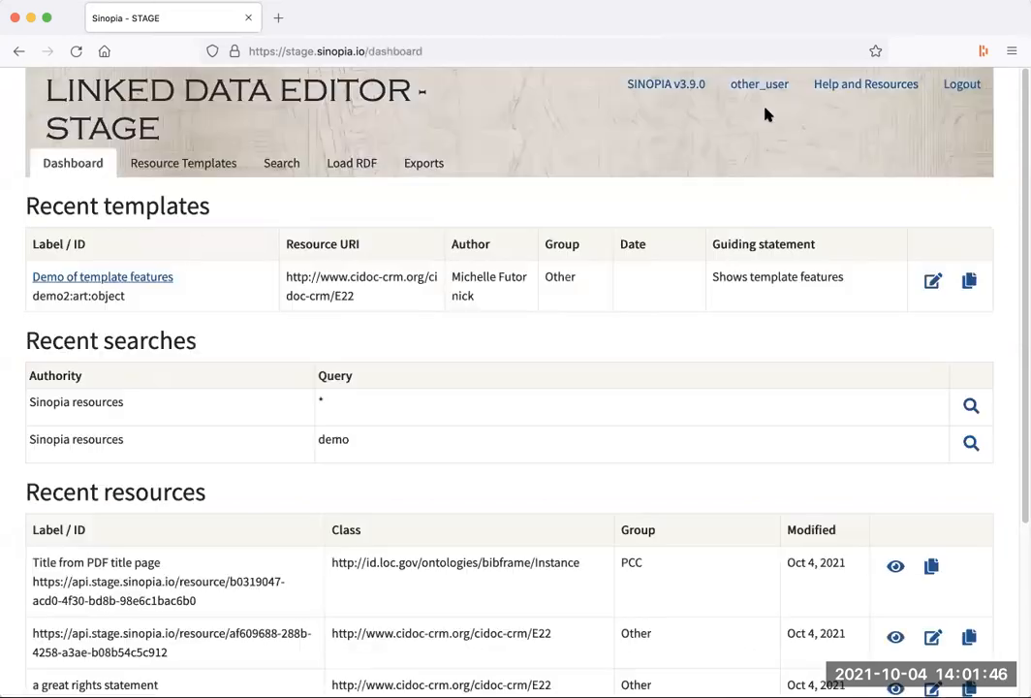
# Search Sinopia resources for "*" and sort the results by modified date, newest first
pyautogui.click(275, 165)
pyautogui.click(287, 211)
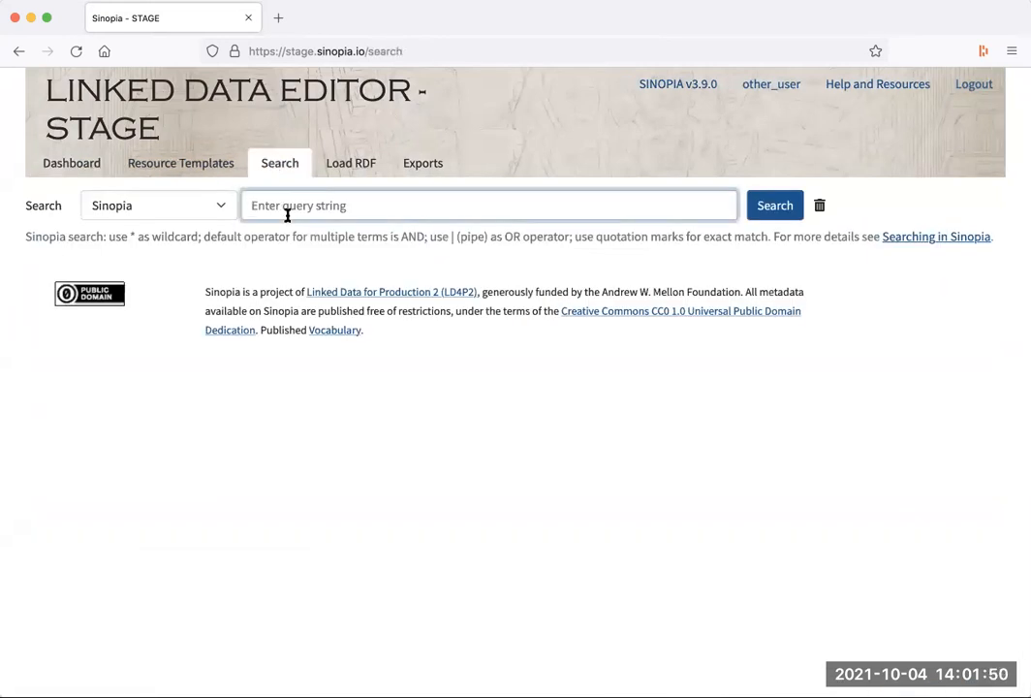
pyautogui.write('*')
pyautogui.press('Return')
pyautogui.click(945, 329)
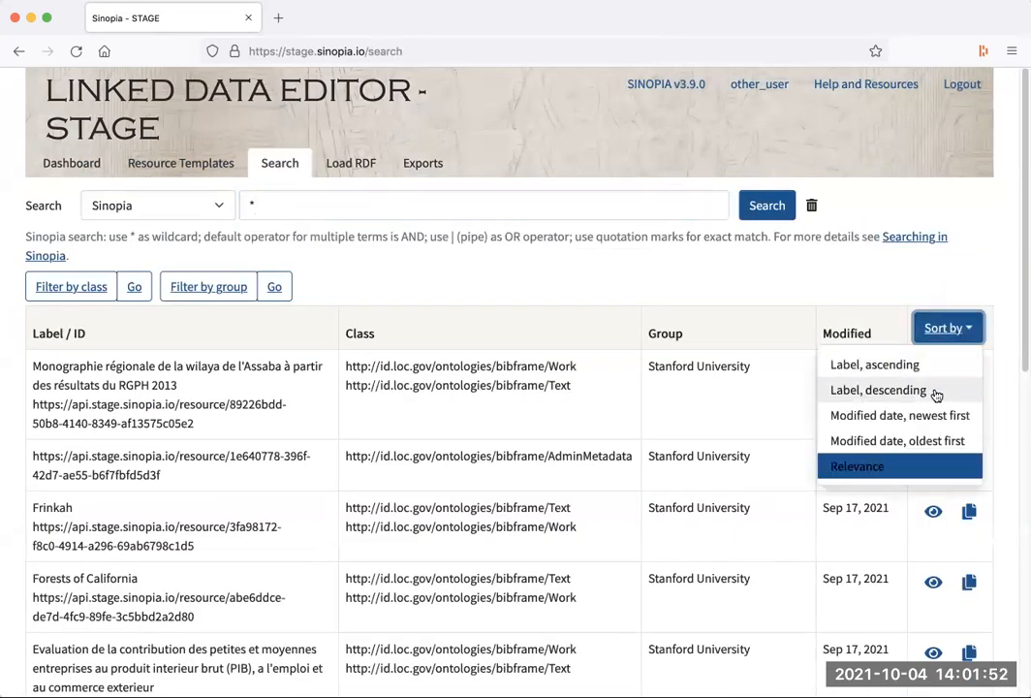
pyautogui.click(929, 415)
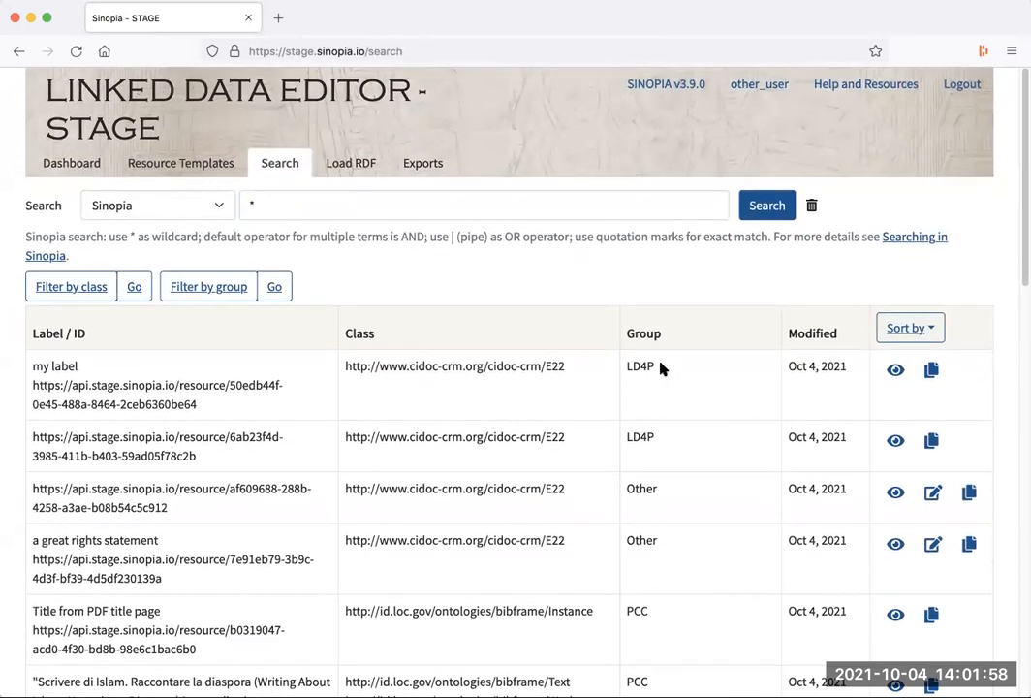
# Open the most recently modified resource owned by the group Other for editing
pyautogui.scroll(-2, 661, 365)
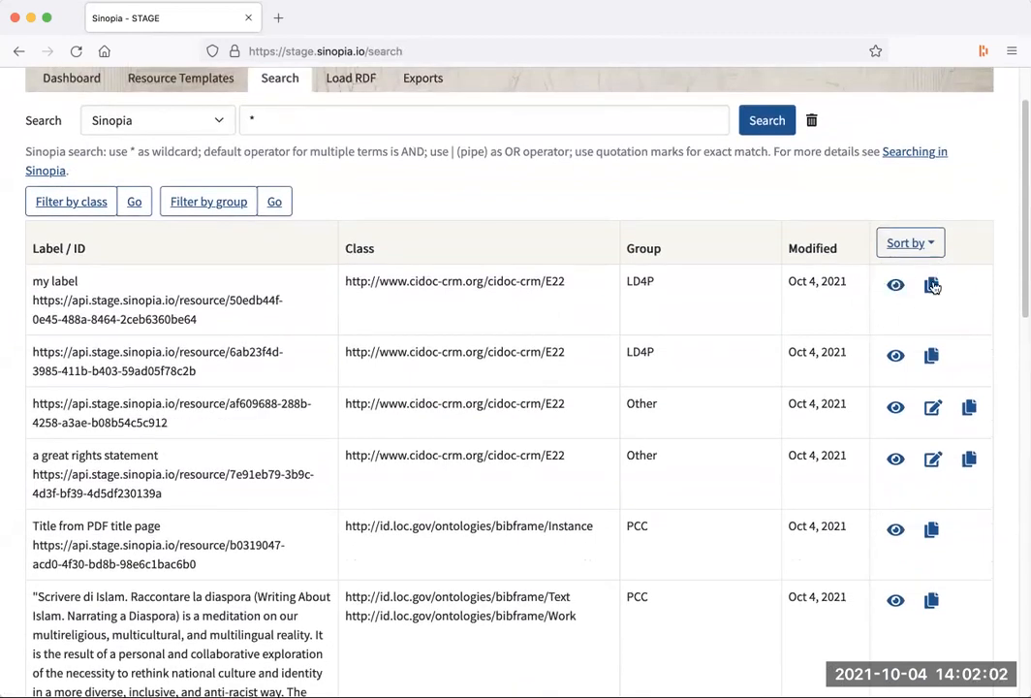
pyautogui.scroll(-2, 920, 310)
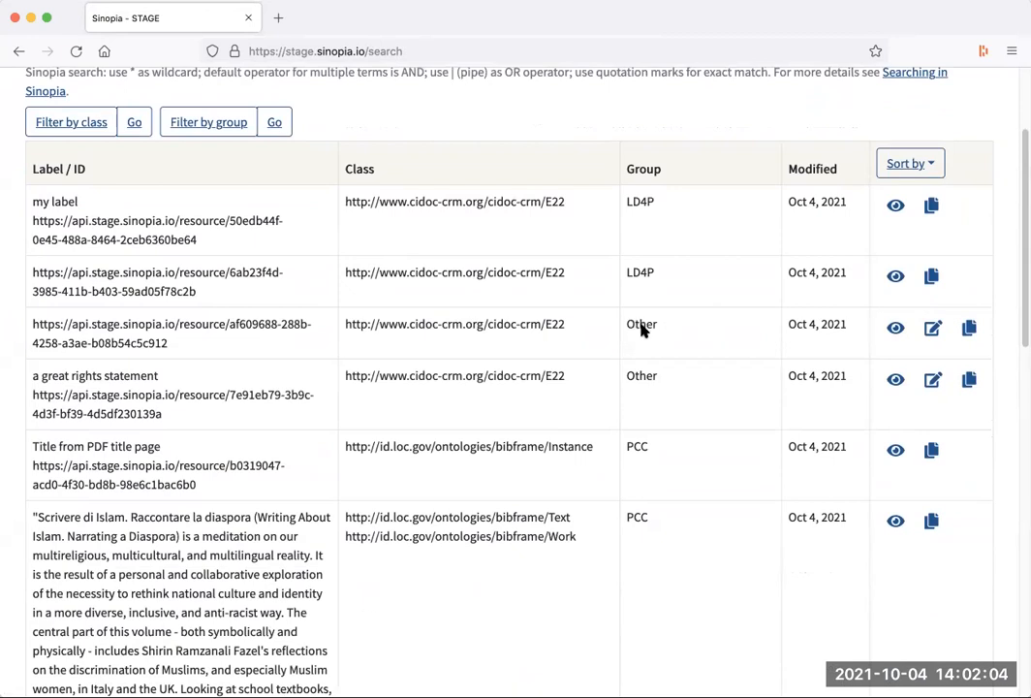
pyautogui.click(932, 329)
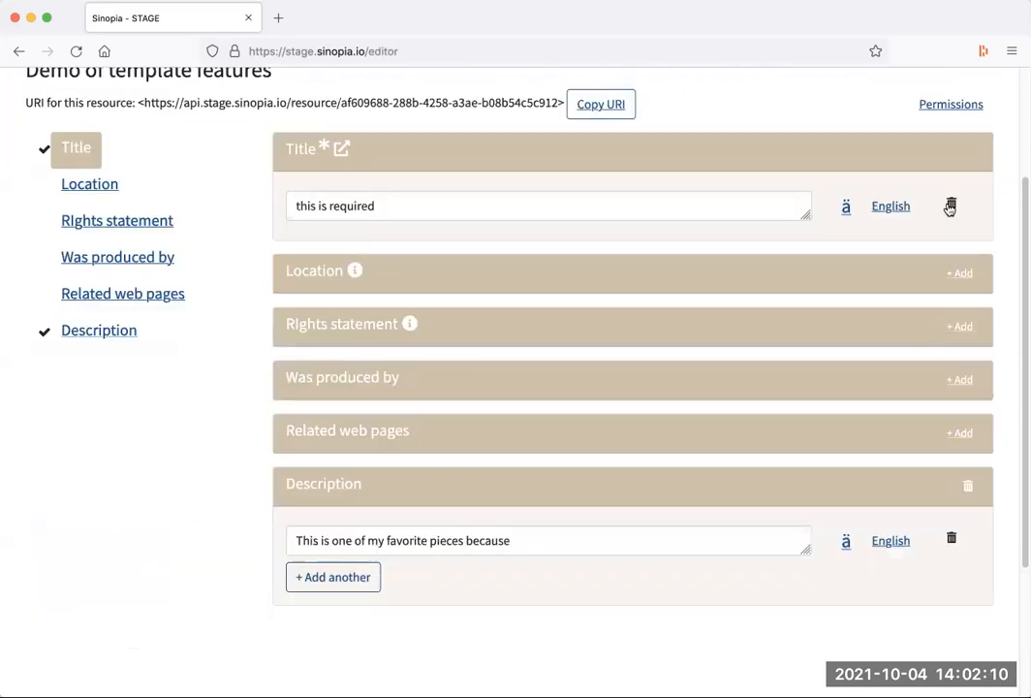
# Examine the resource's permissions, including the available owners and additional editing groups, and close them without changes
pyautogui.click(951, 106)
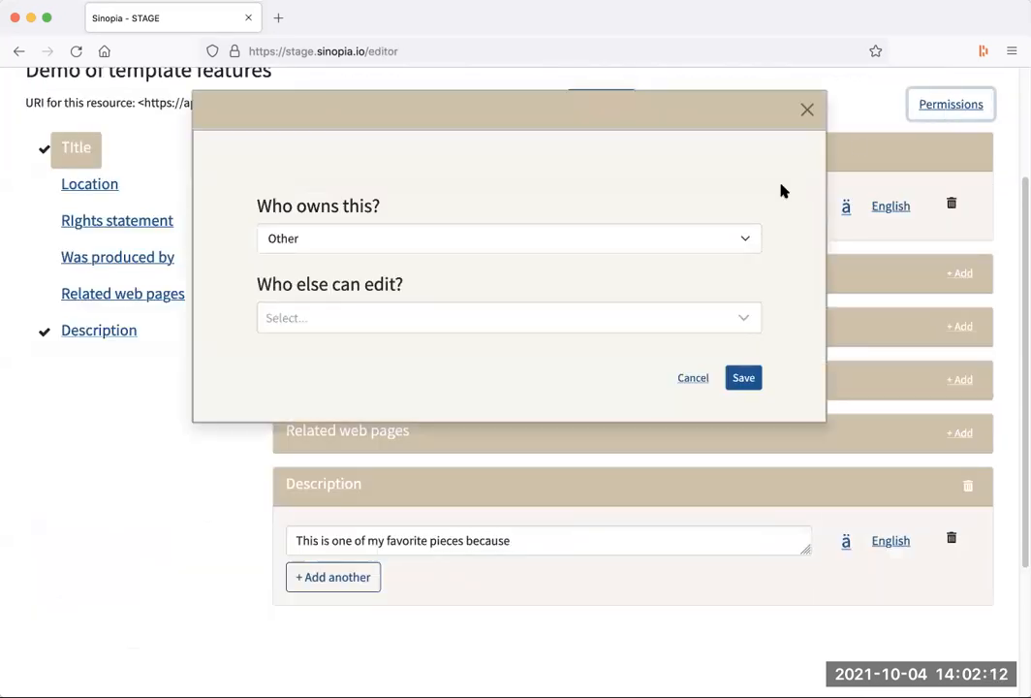
pyautogui.click(746, 239)
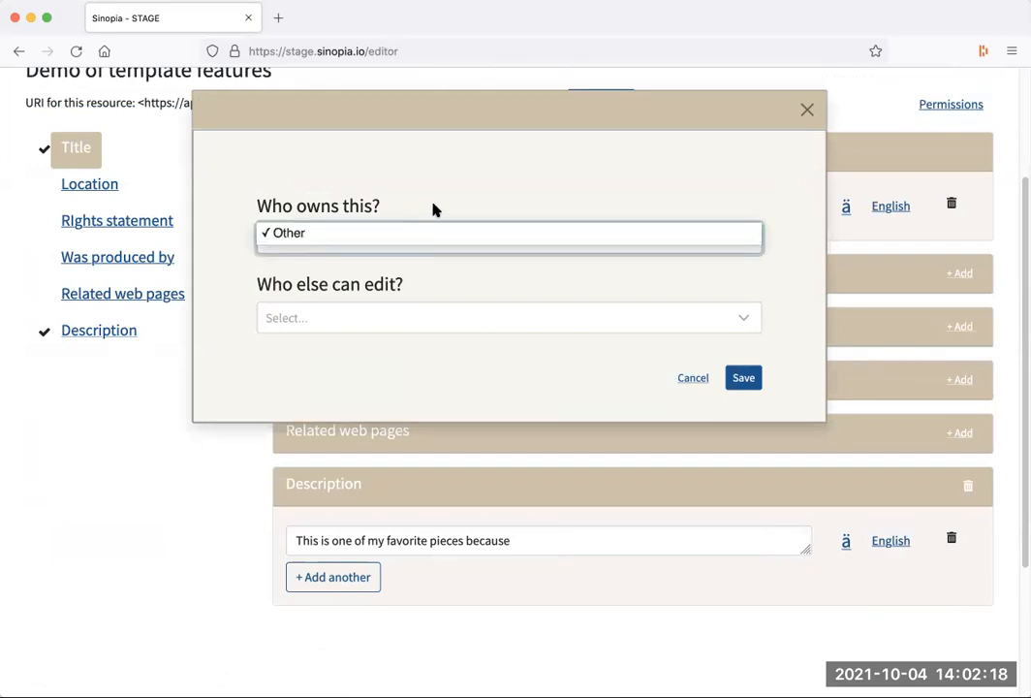
pyautogui.click(471, 199)
pyautogui.click(749, 318)
pyautogui.scroll(-3, 602, 557)
pyautogui.scroll(3, 603, 542)
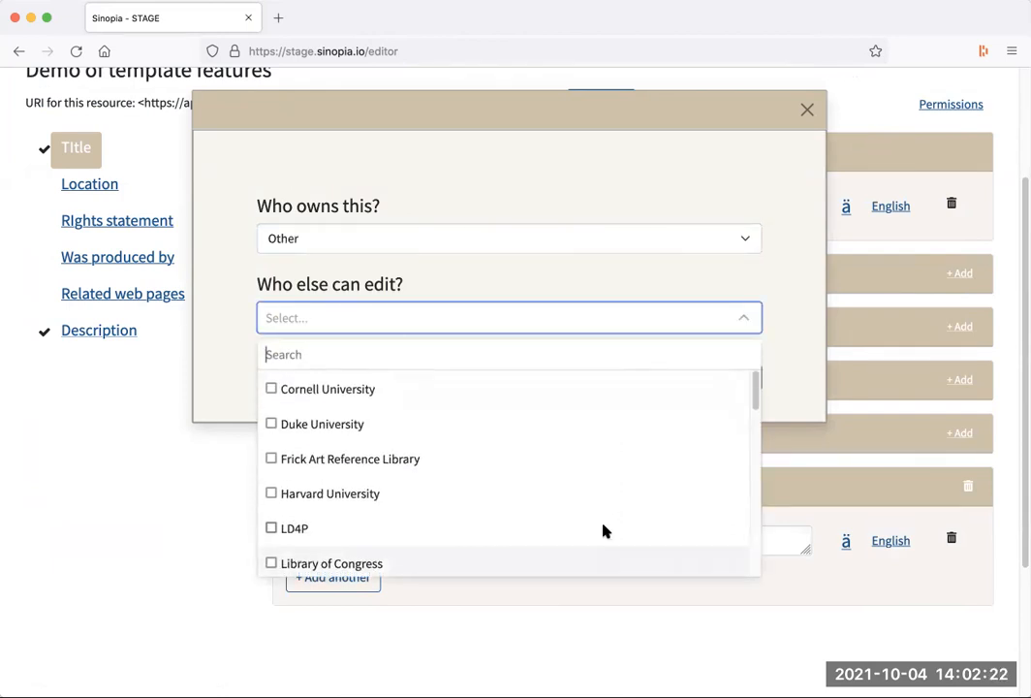
pyautogui.click(637, 179)
pyautogui.click(809, 107)
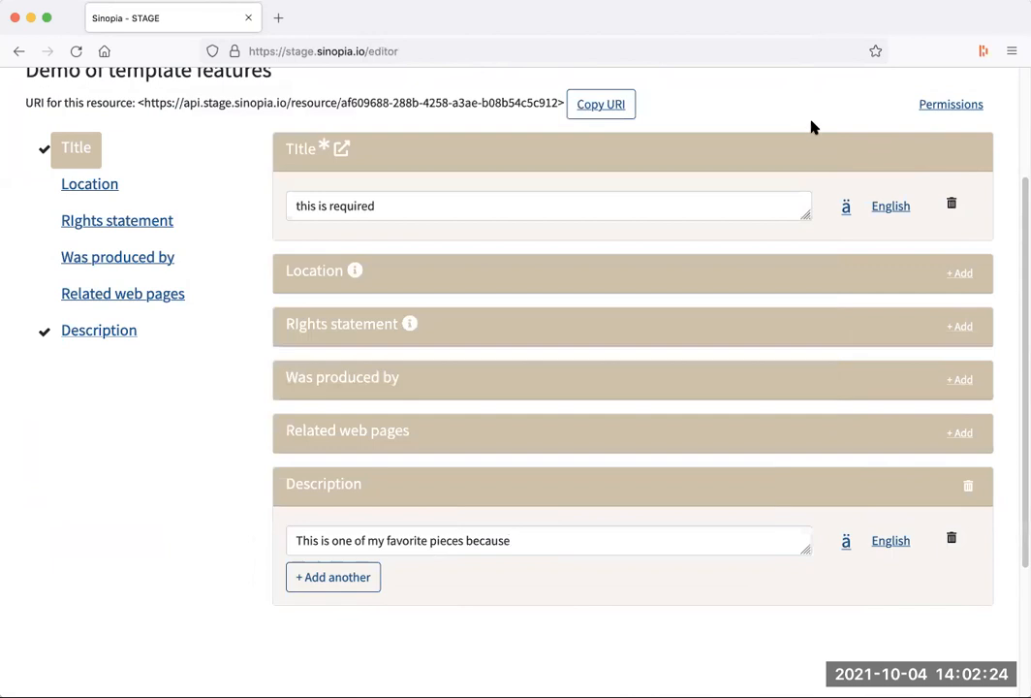
# Return to the search results and preview the LD4P resource that has no label, then close the preview
pyautogui.scroll(3, 696, 171)
pyautogui.click(276, 165)
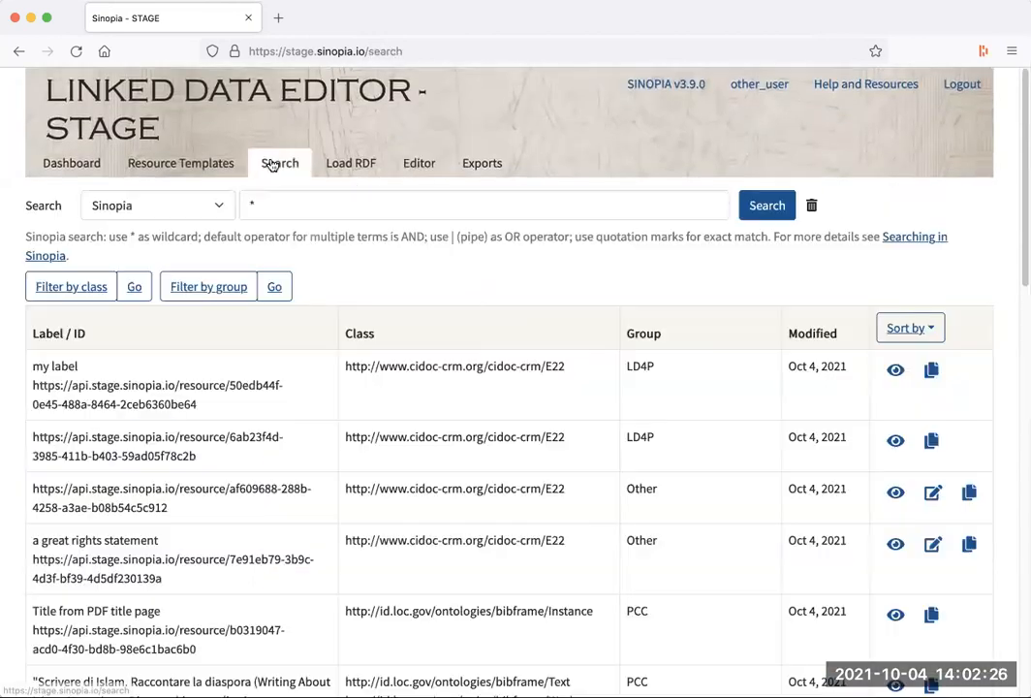
pyautogui.scroll(-2, 395, 437)
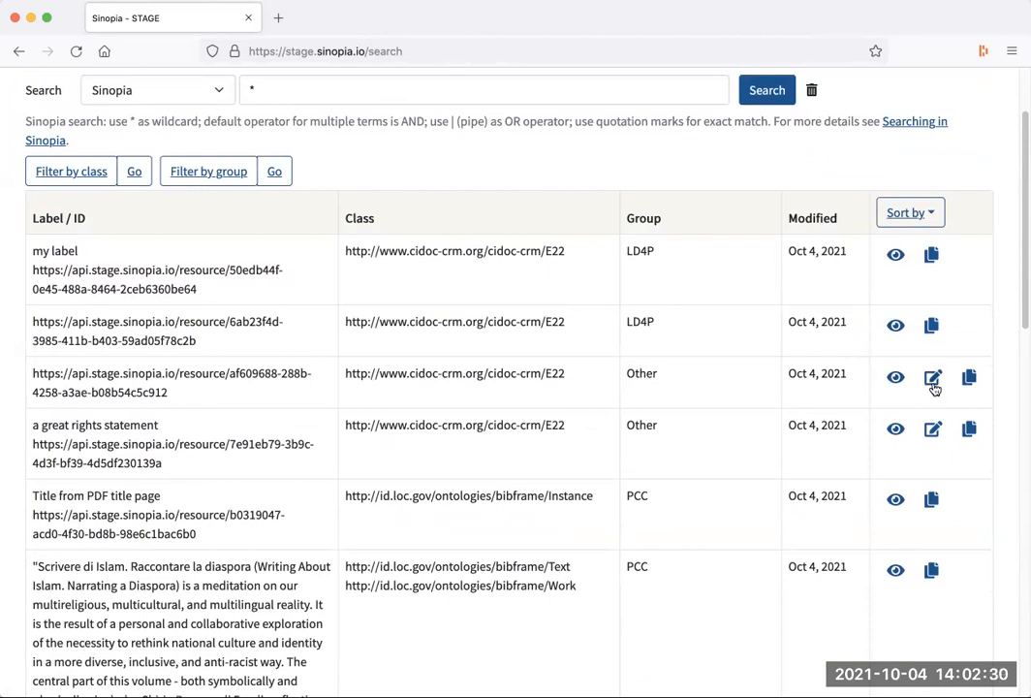
pyautogui.click(896, 327)
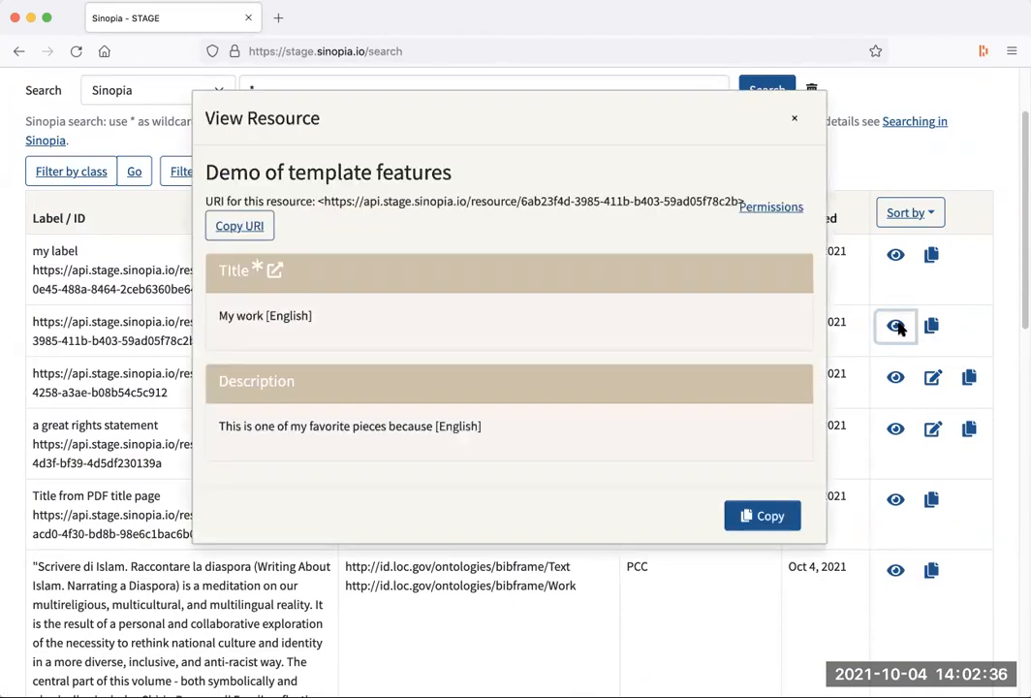
pyautogui.click(794, 120)
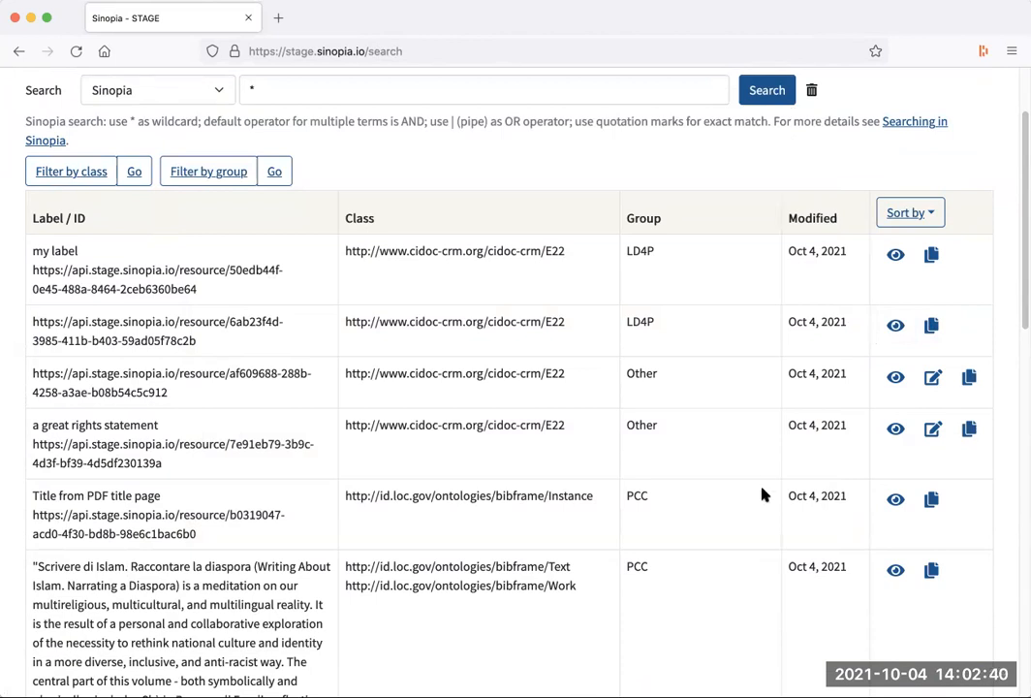
# Preview the PCC resource "Title from PDF title page", check its available actions, and close the preview
pyautogui.scroll(-4, 763, 493)
pyautogui.scroll(-2, 762, 493)
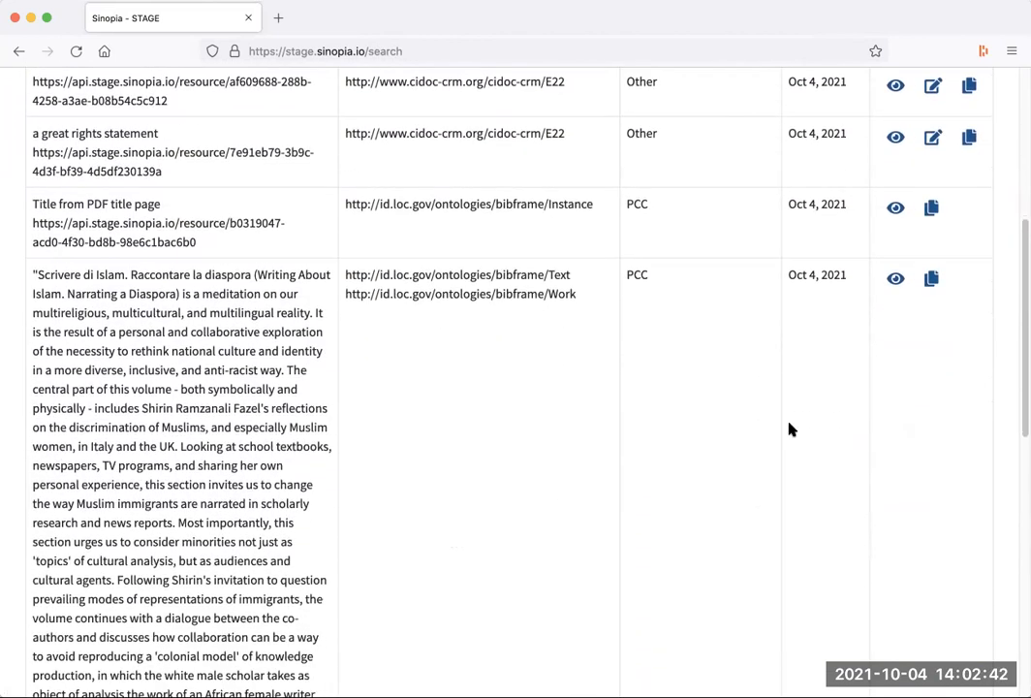
pyautogui.click(896, 209)
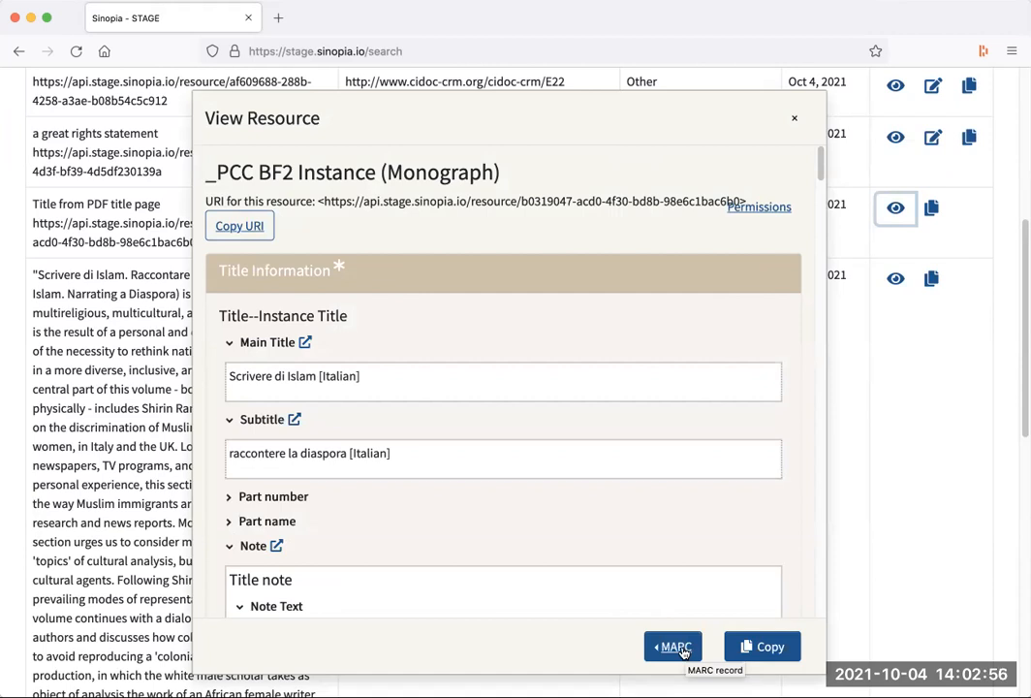
pyautogui.scroll(1, 632, 238)
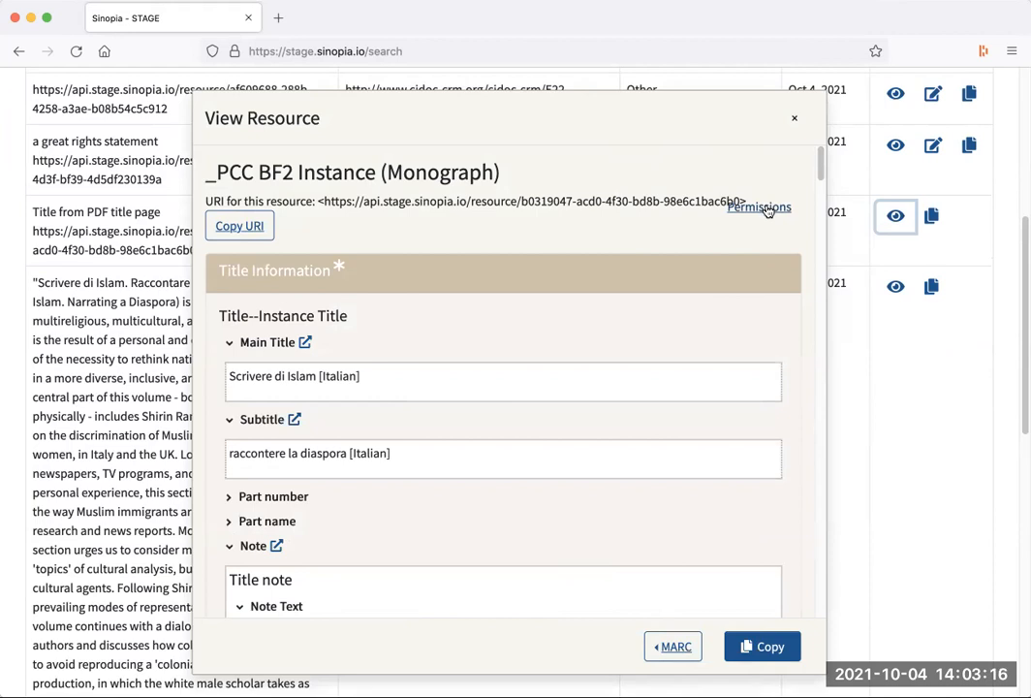
pyautogui.click(794, 118)
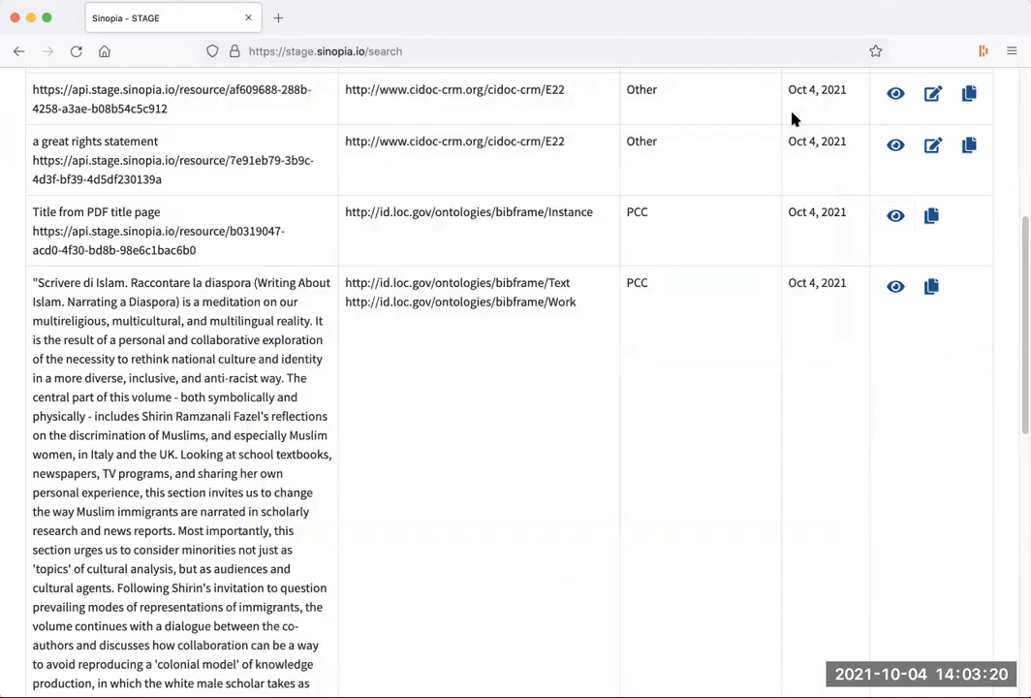
# Display the groups by which the search results can be filtered
pyautogui.scroll(8, 763, 208)
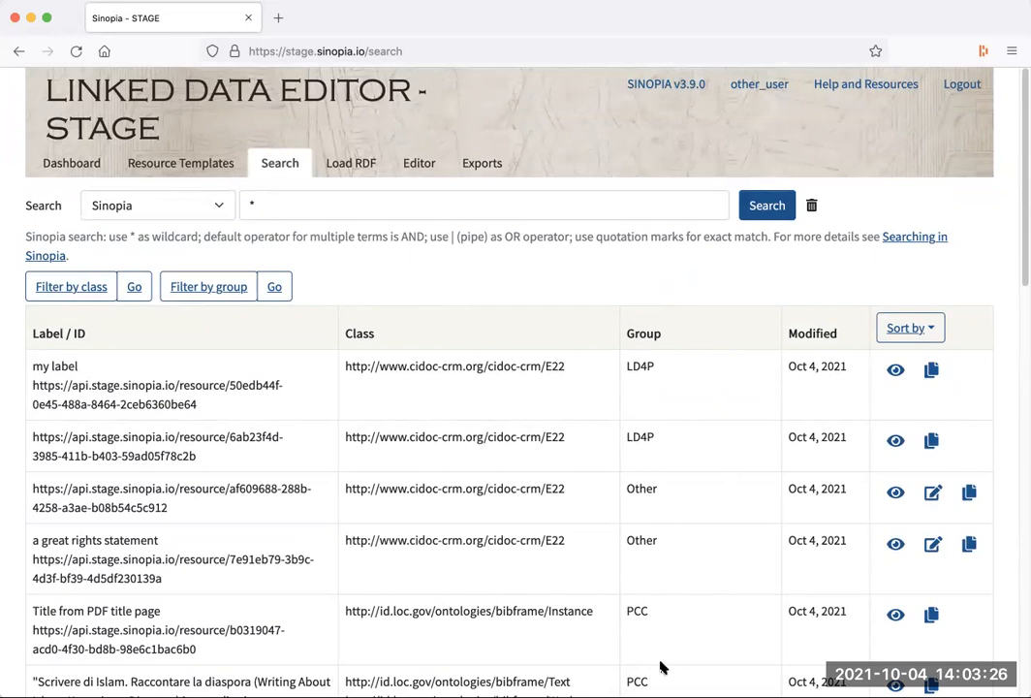
pyautogui.scroll(-1, 351, 368)
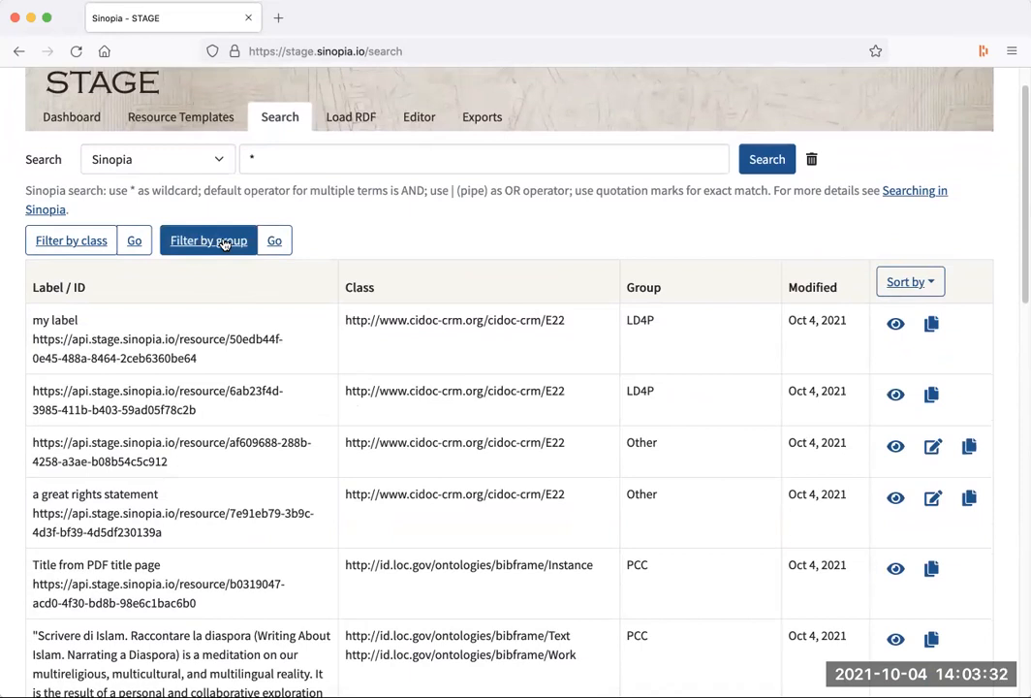
pyautogui.click(224, 243)
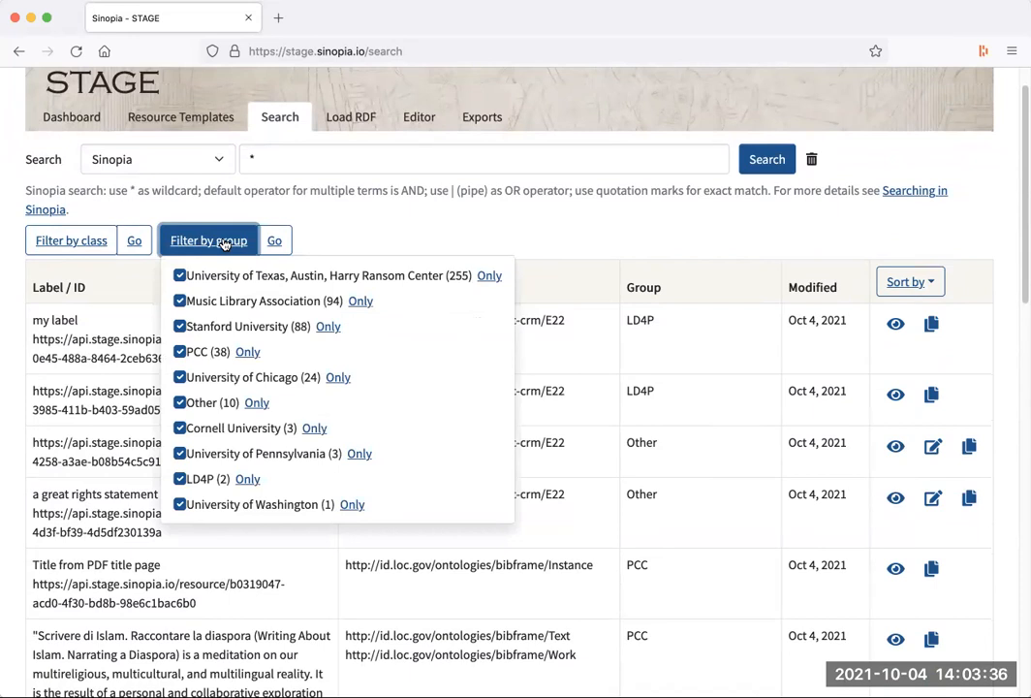
# View the resource templates page, then go to the dashboard
pyautogui.click(193, 116)
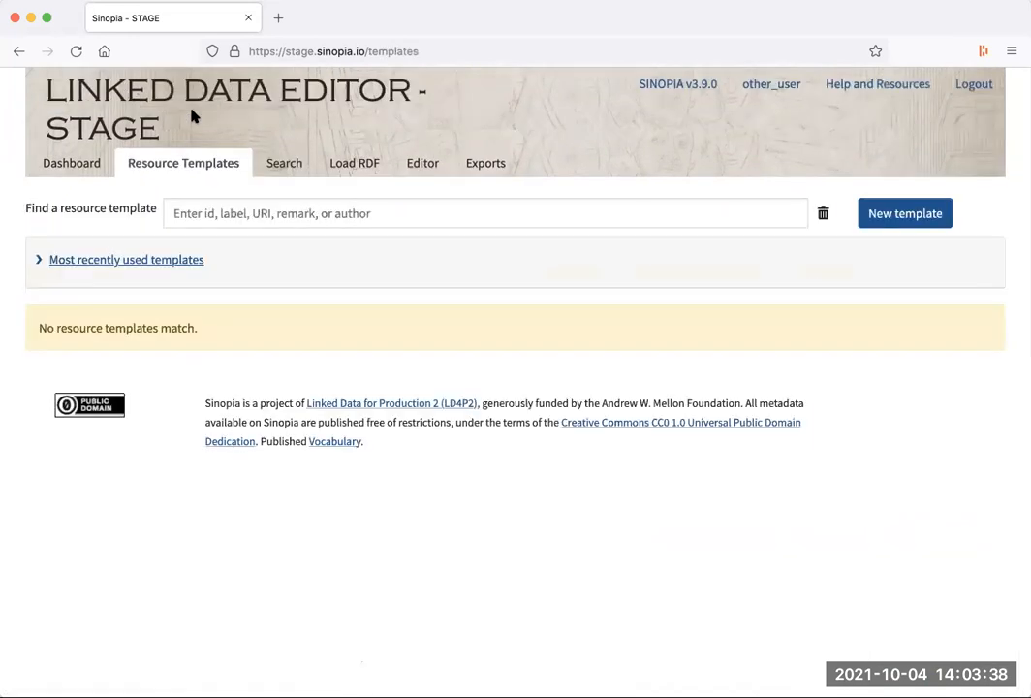
pyautogui.click(71, 162)
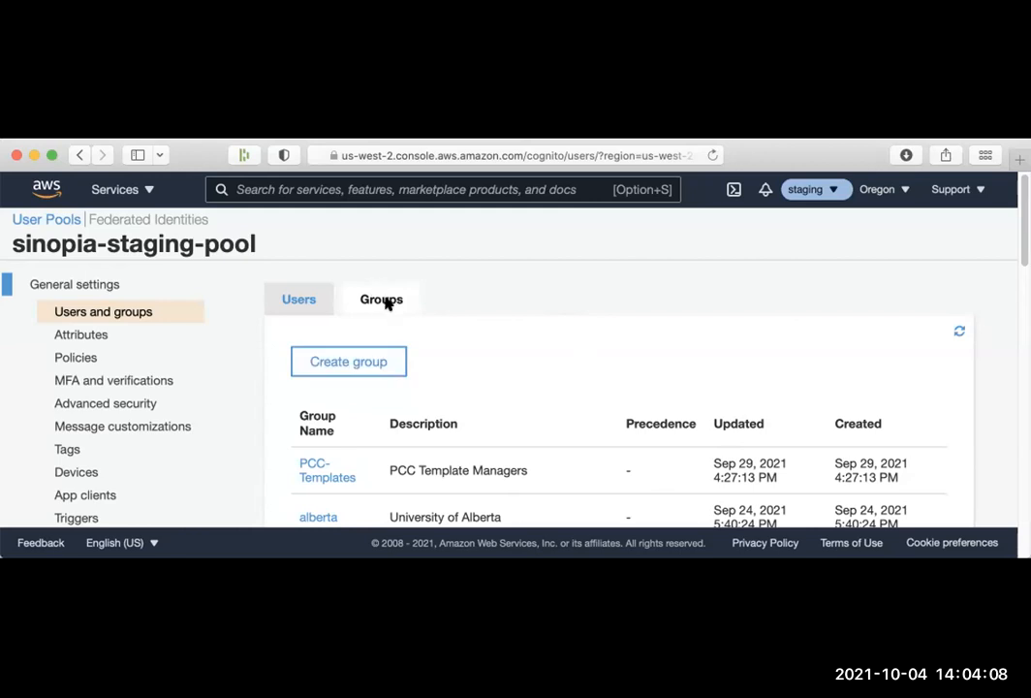
# In the AWS Cognito console, look through the full list of groups defined in sinopia-staging-pool
pyautogui.scroll(-3, 362, 403)
pyautogui.scroll(-15, 364, 407)
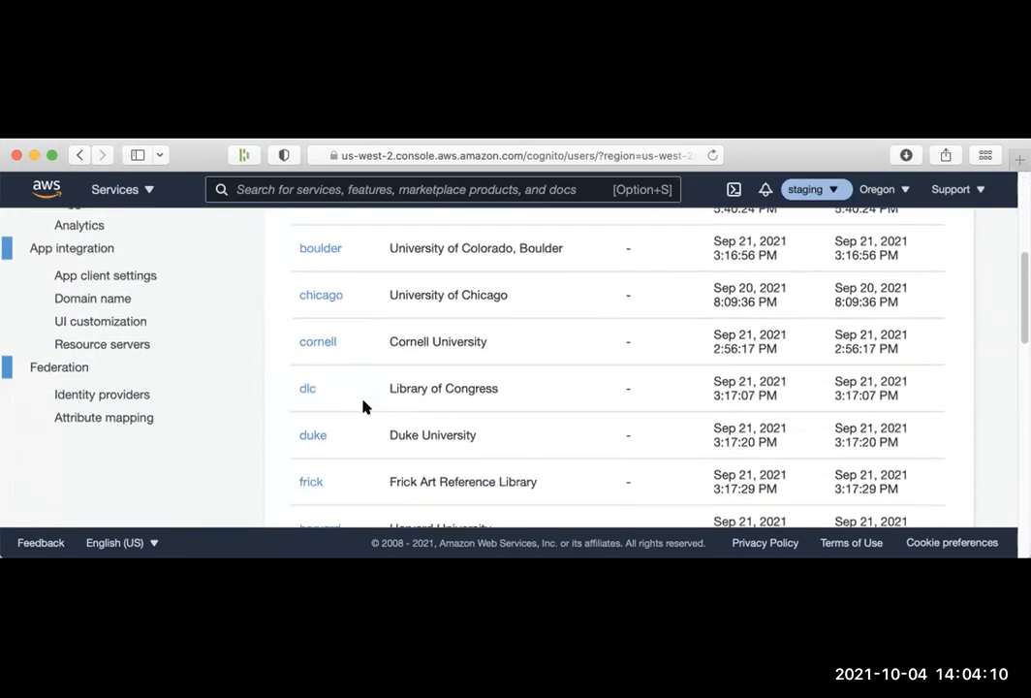
pyautogui.scroll(-5, 363, 407)
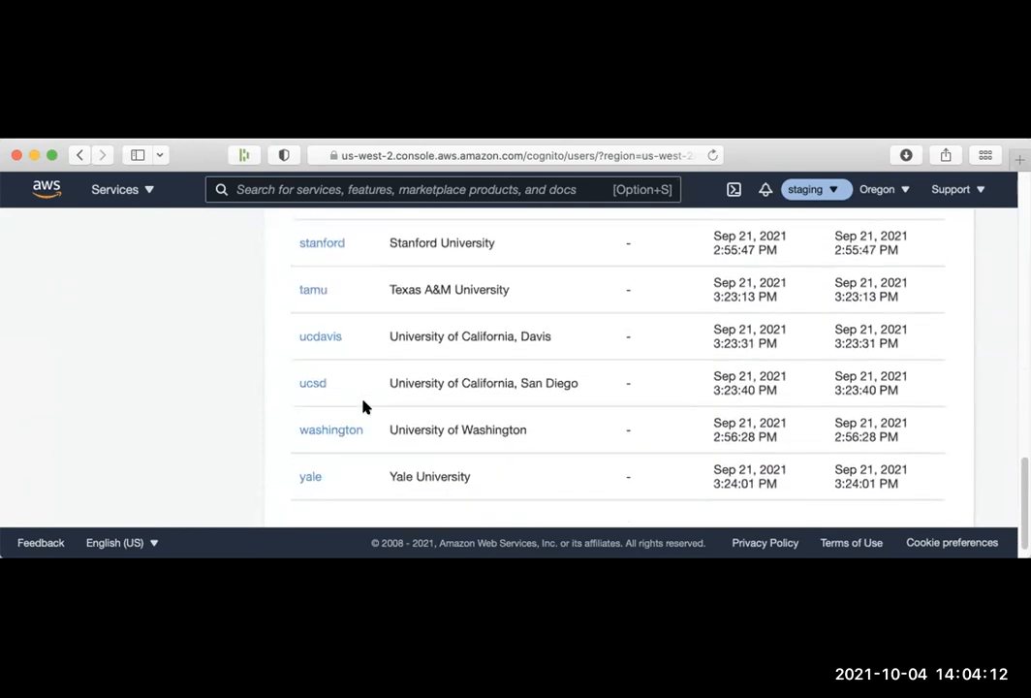
pyautogui.scroll(20, 363, 407)
pyautogui.scroll(2, 364, 407)
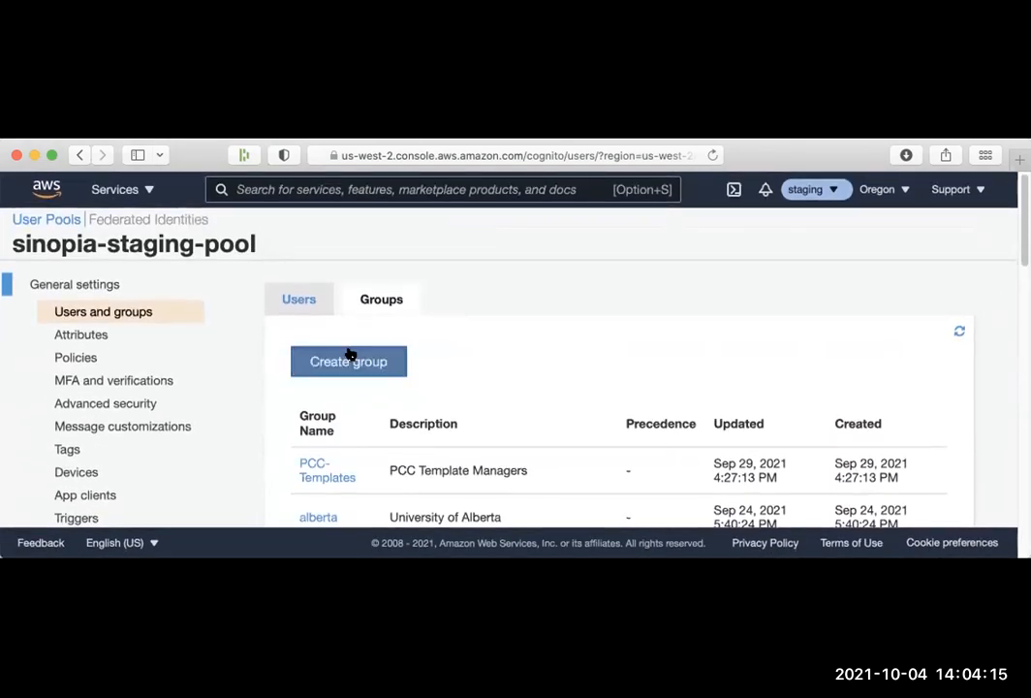
# Search the pool's users for the user name other_user and open that account's details to check its group membership
pyautogui.click(299, 301)
pyautogui.click(687, 381)
pyautogui.write('other_user')
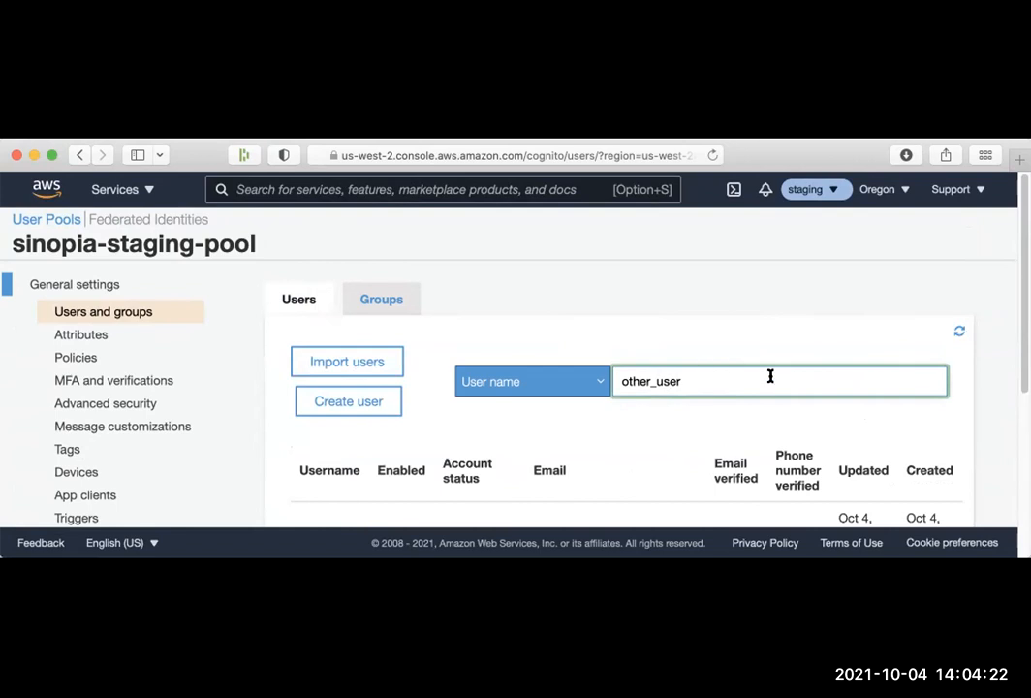
pyautogui.scroll(-2, 770, 376)
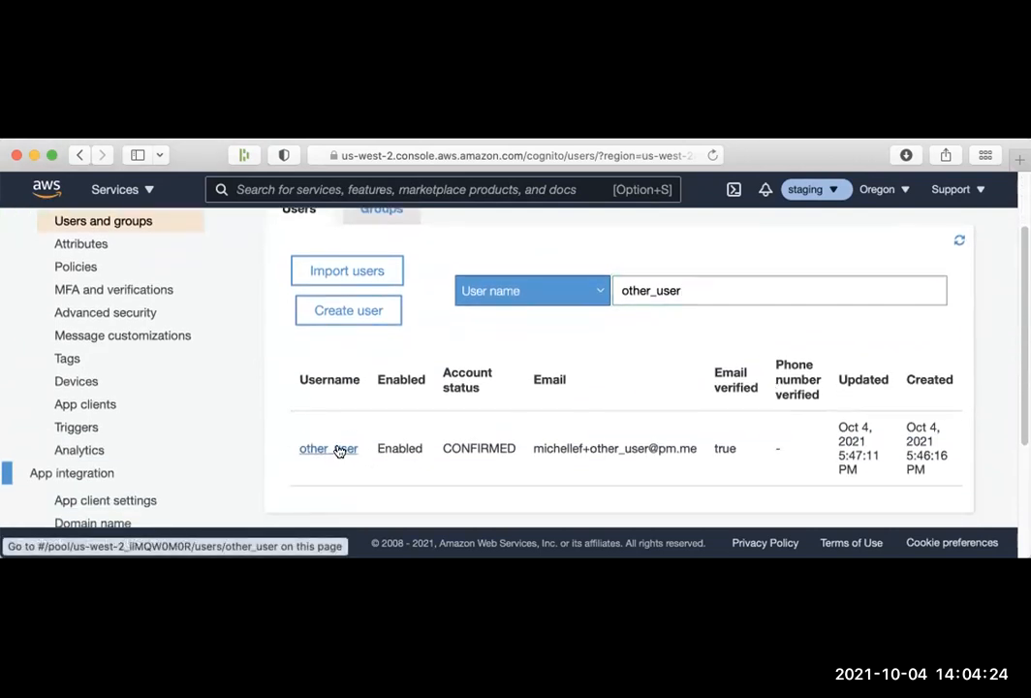
pyautogui.click(336, 450)
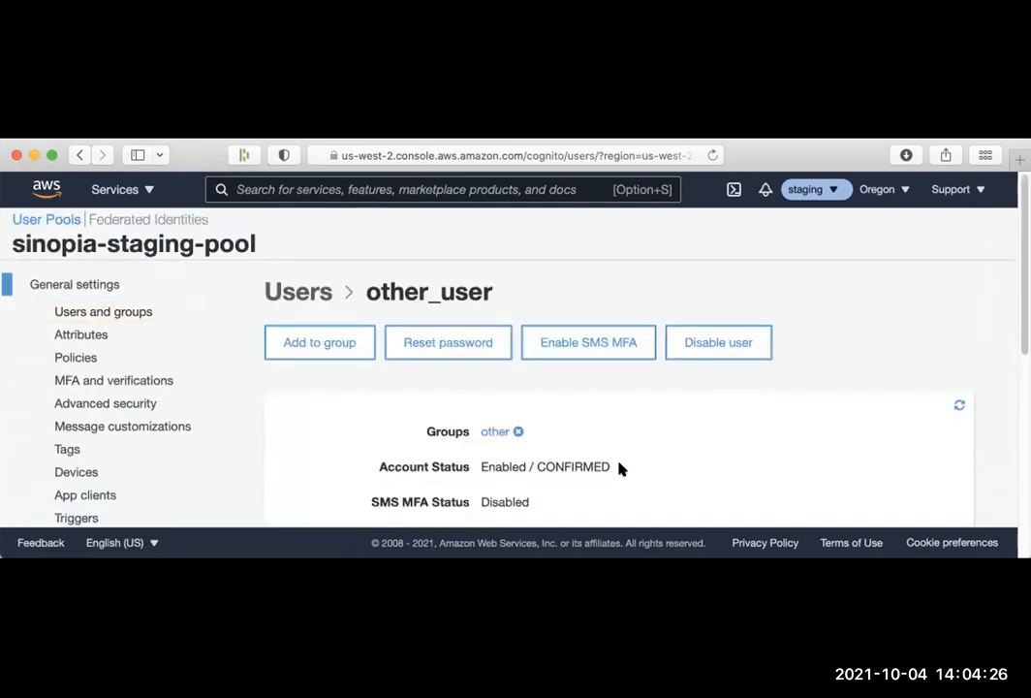
pyautogui.scroll(-2, 620, 468)
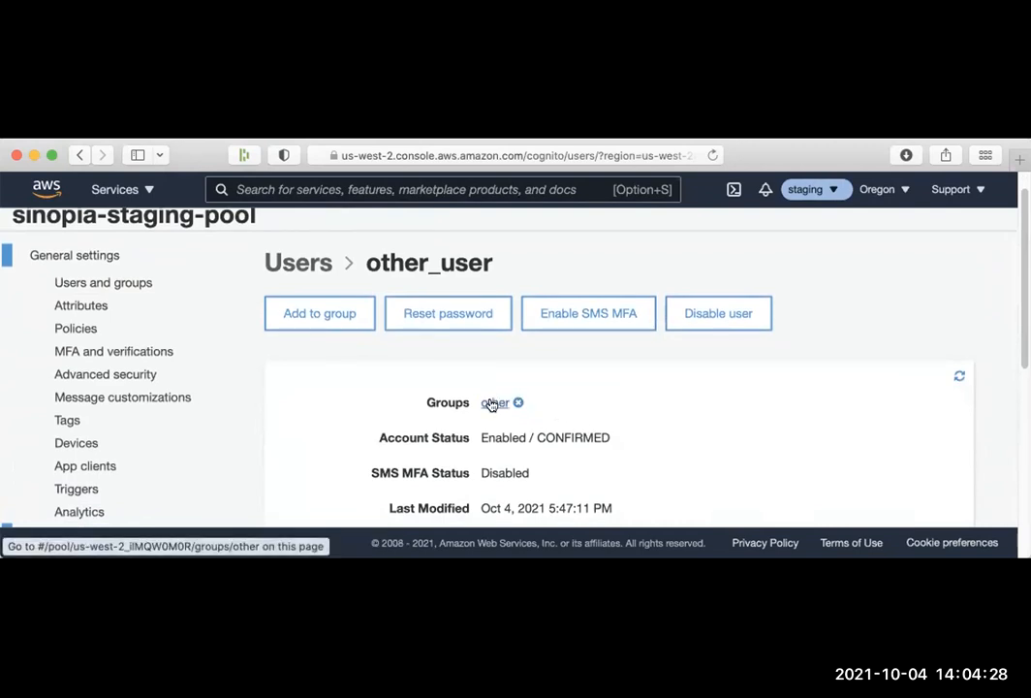
# Browse the groups that other_user could be added to, and close the dialog without adding any
pyautogui.click(318, 312)
pyautogui.click(357, 308)
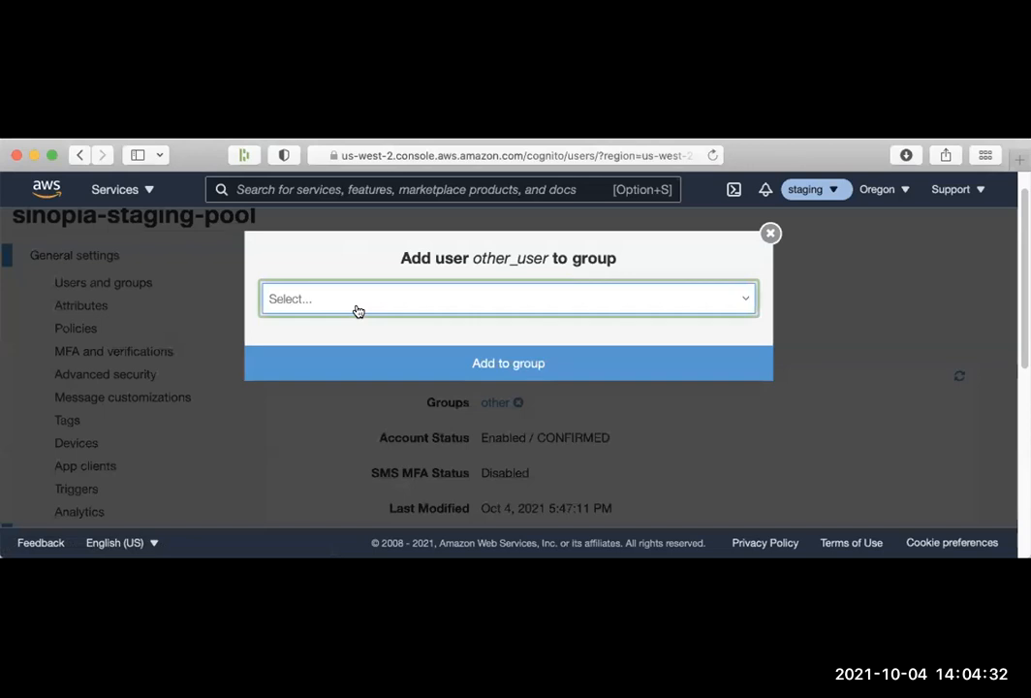
pyautogui.scroll(-3, 368, 419)
pyautogui.scroll(-2, 370, 426)
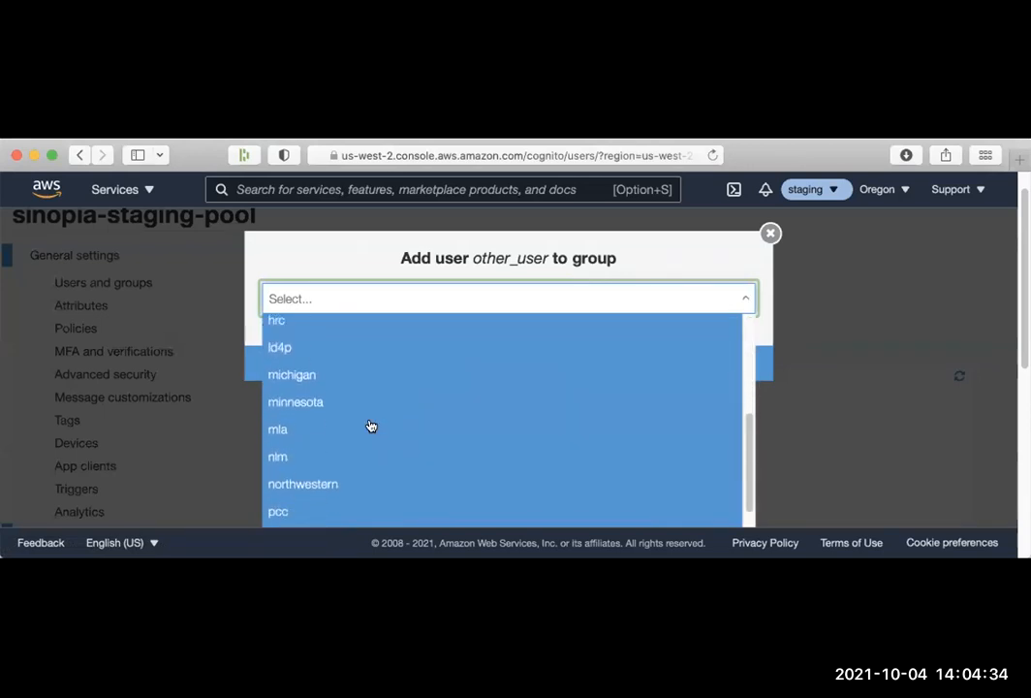
pyautogui.click(357, 252)
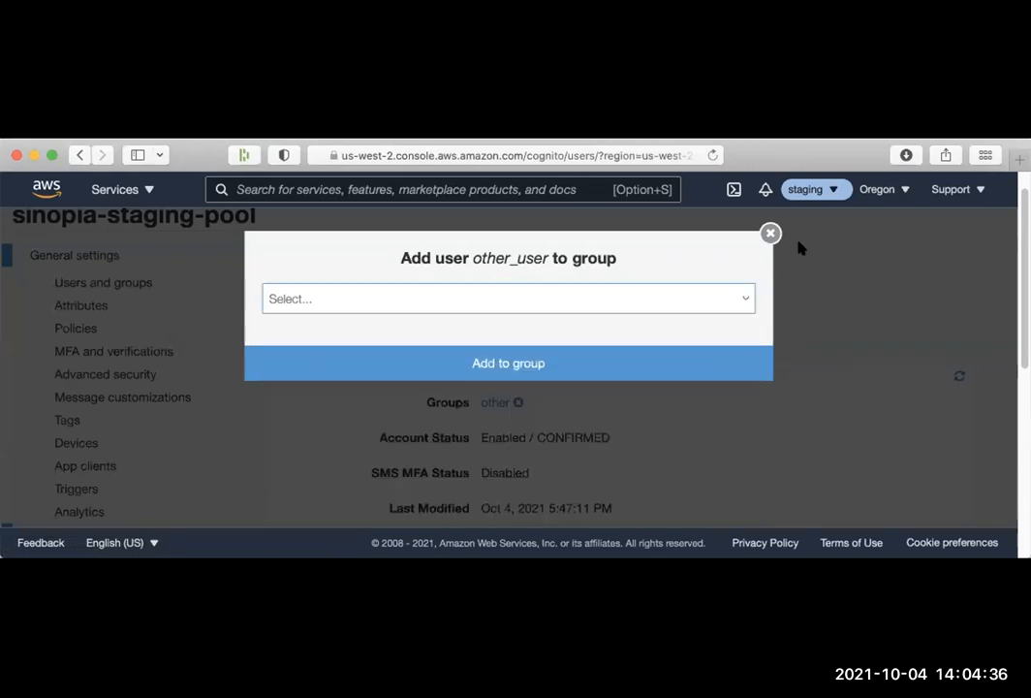
pyautogui.click(770, 232)
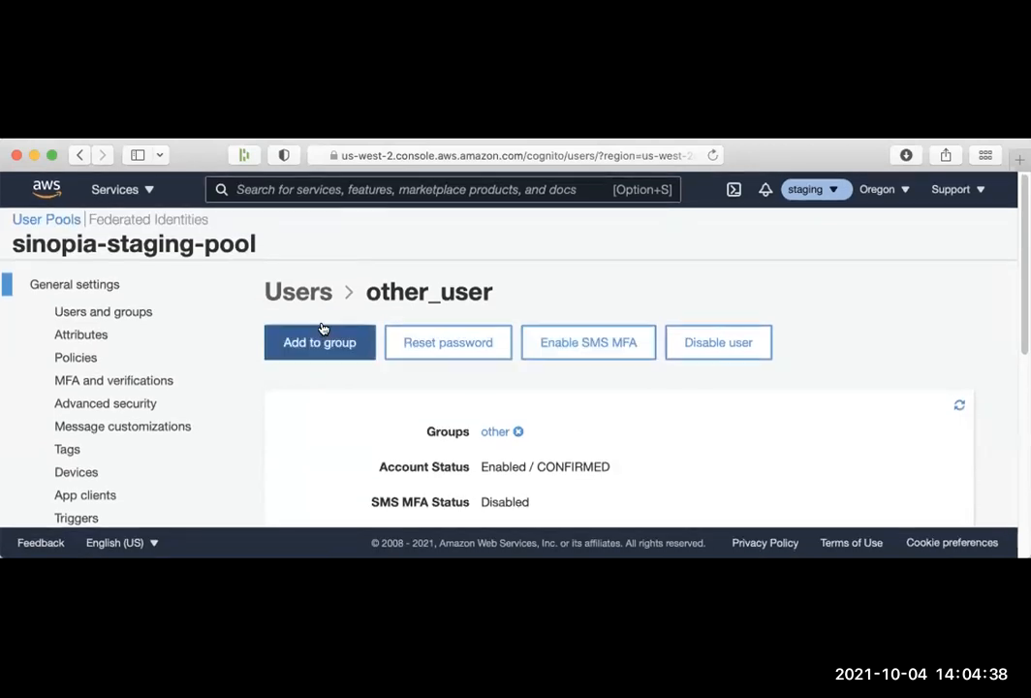
# Return to the pool's group list, view the form for creating a group, and close it without creating one
pyautogui.click(141, 313)
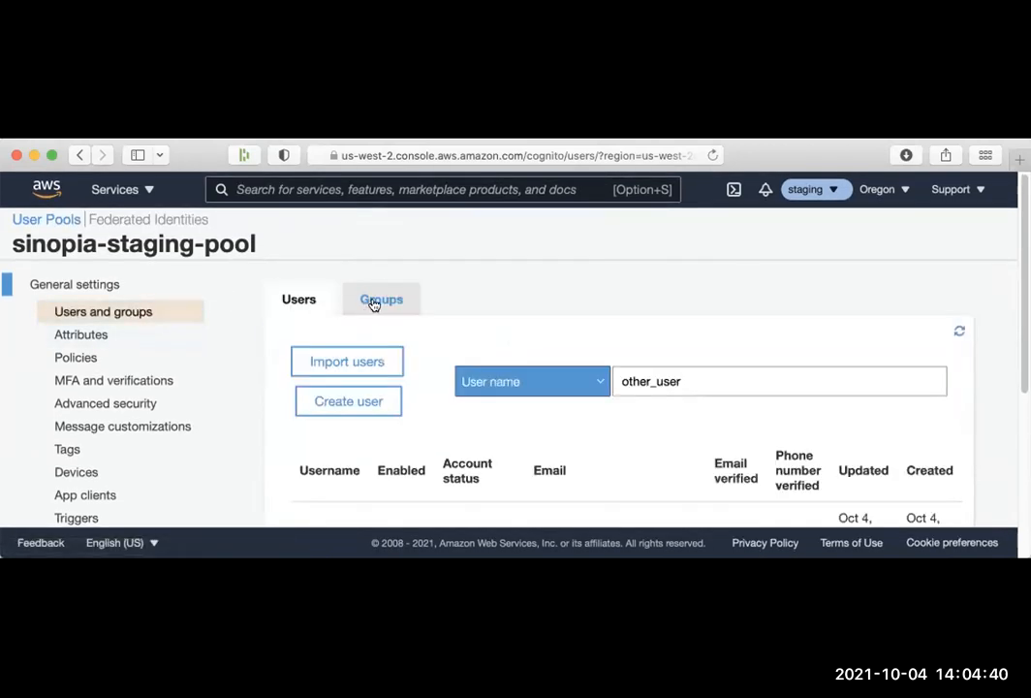
pyautogui.click(376, 300)
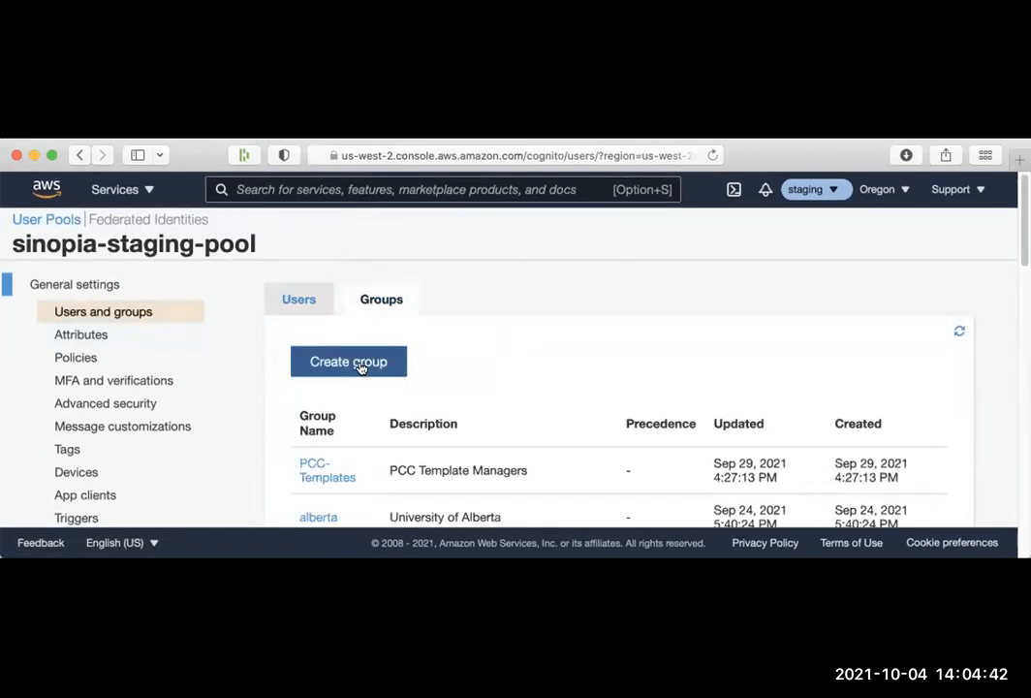
pyautogui.click(357, 368)
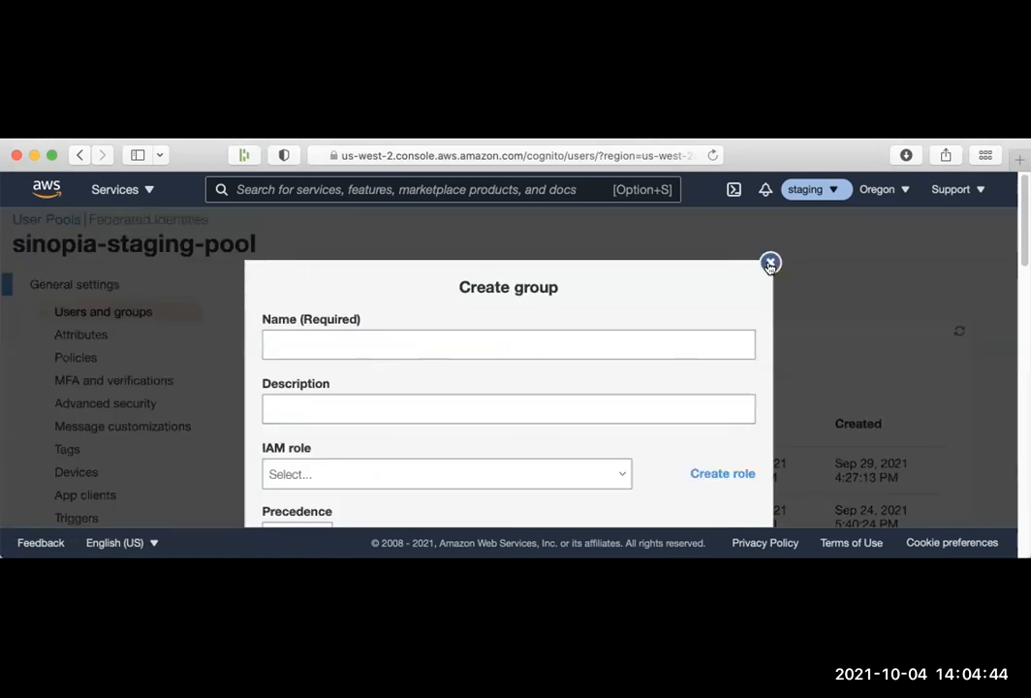
pyautogui.click(770, 263)
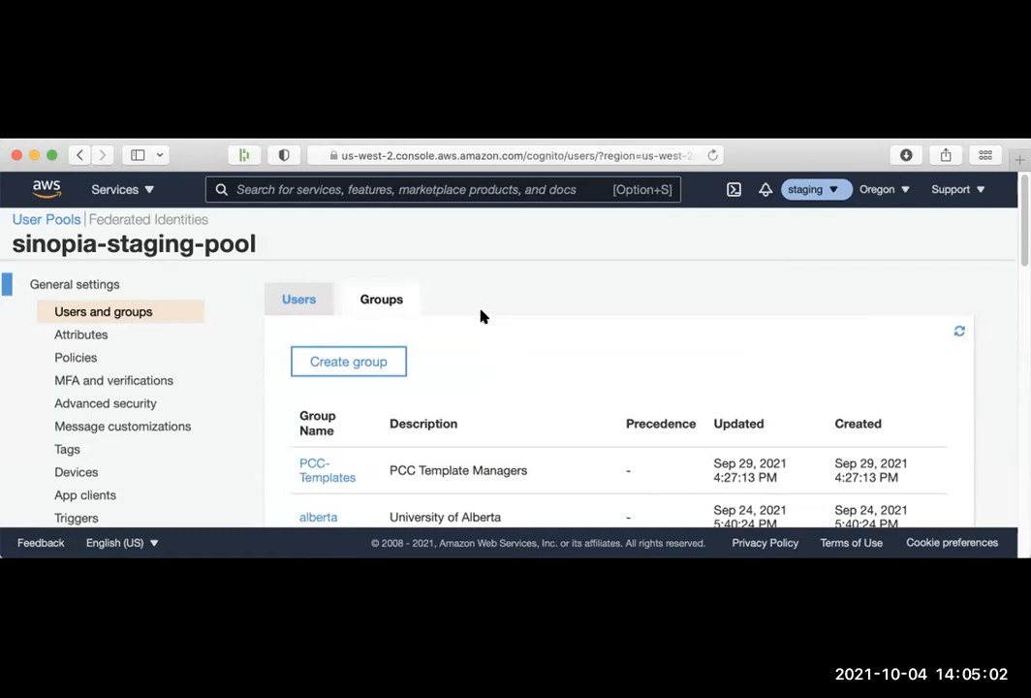
pyautogui.scroll(-1, 486, 333)
pyautogui.scroll(1, 485, 333)
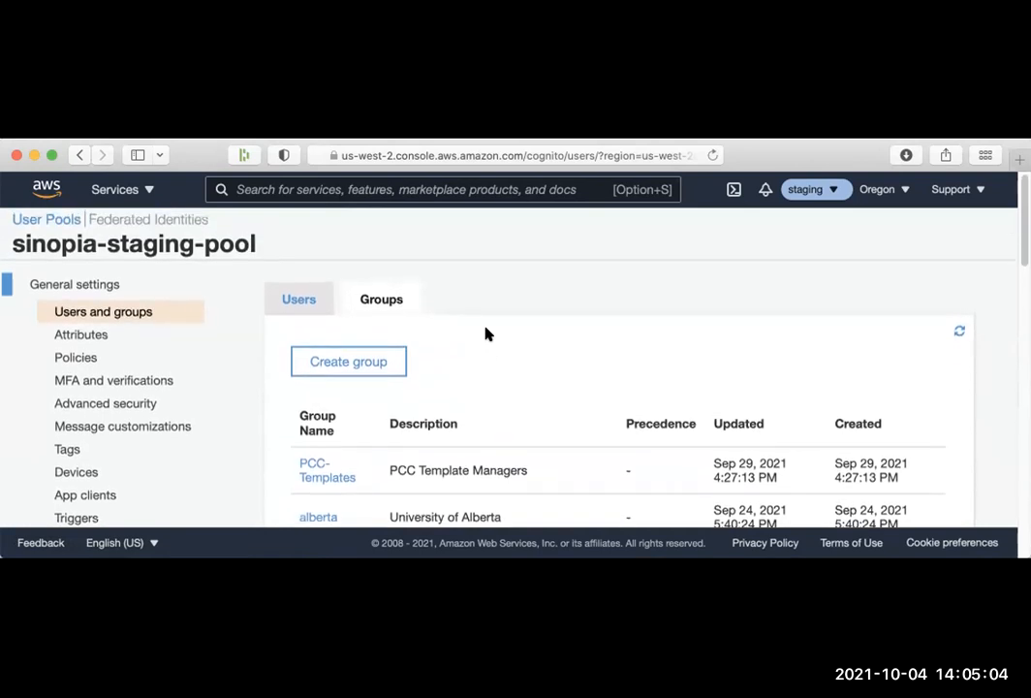